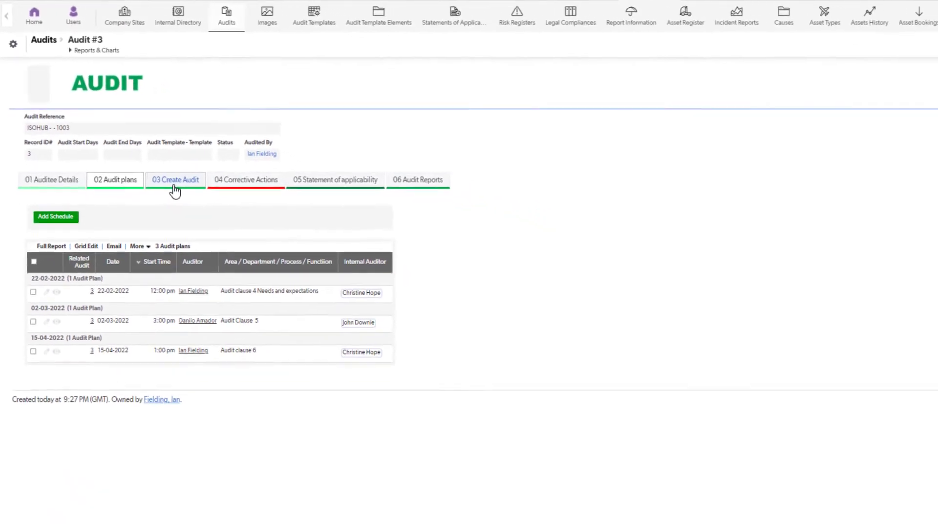
Step: Open the Create Audit section of Audit #3 for editing and set the audit type to On Site and Remote
left_click(175, 189)
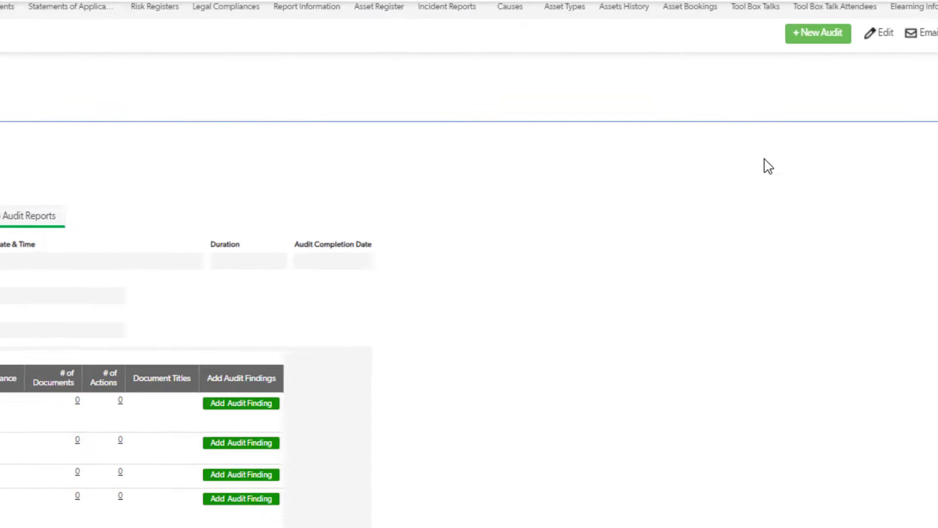
left_click(879, 32)
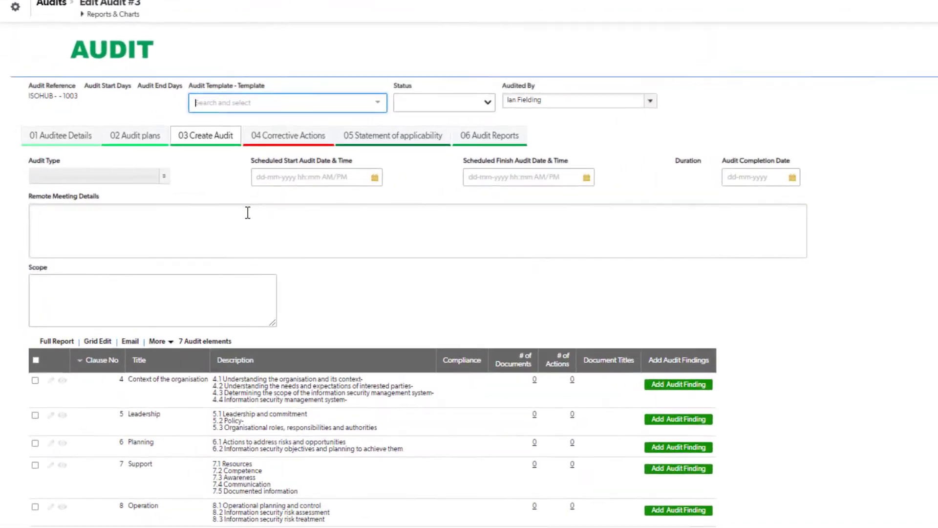
left_click(164, 176)
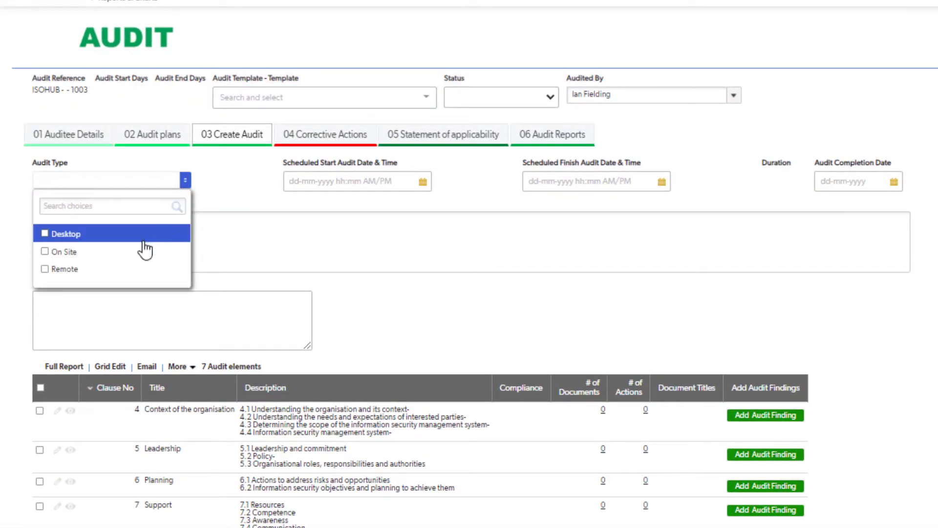
left_click(95, 254)
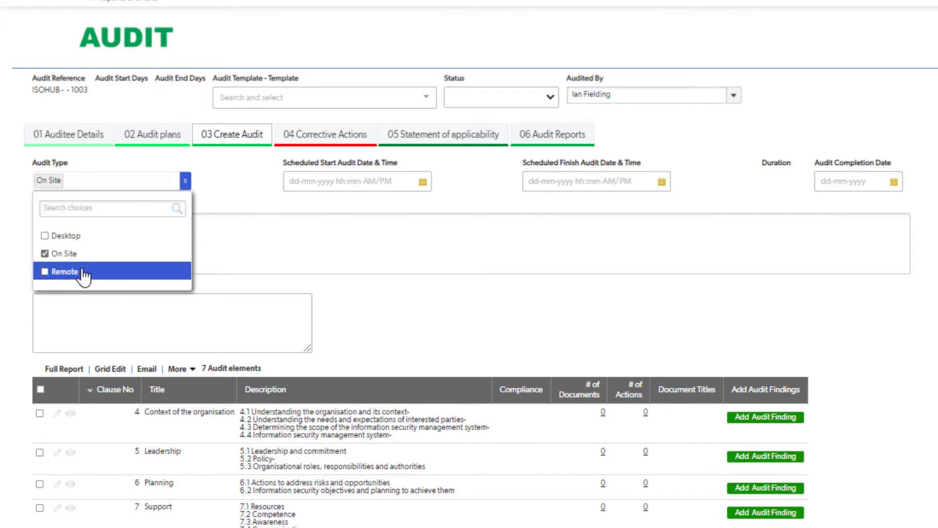
left_click(76, 275)
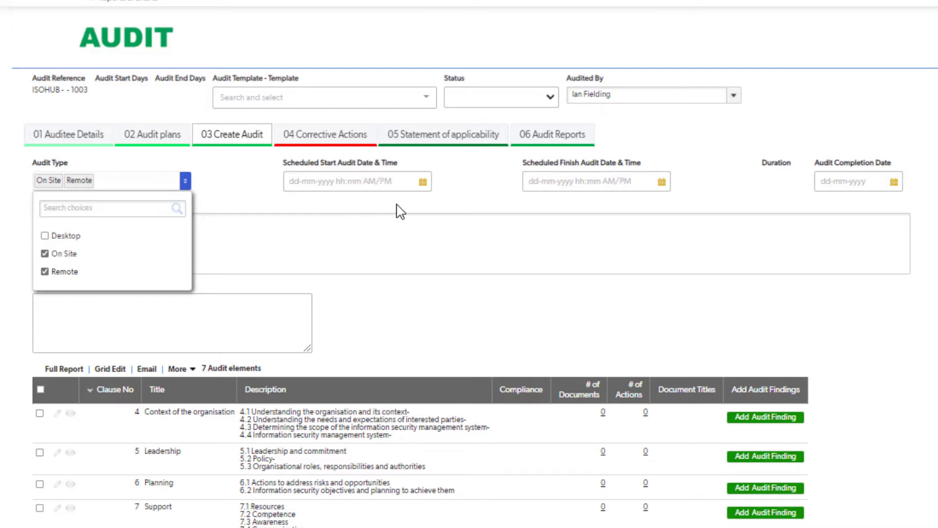
Step: Set the scheduled start audit date to 01-03-2022
left_click(422, 183)
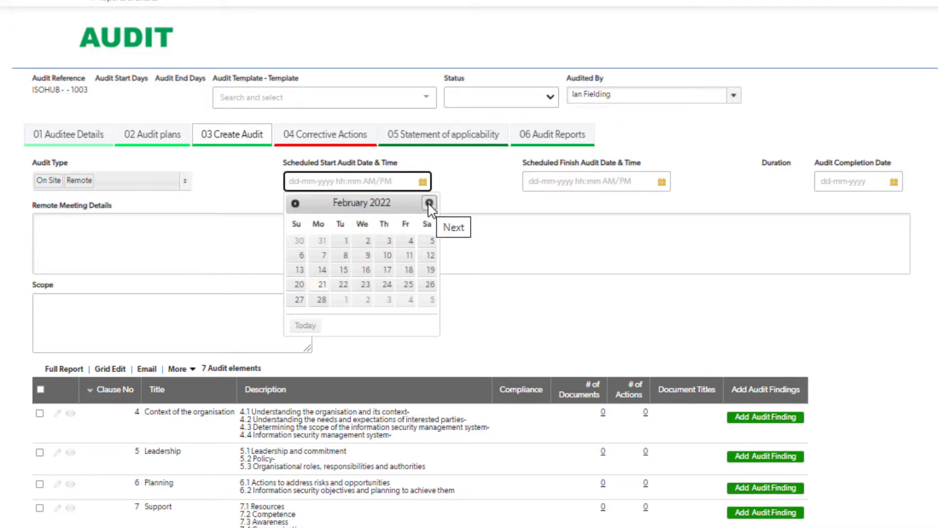
left_click(428, 204)
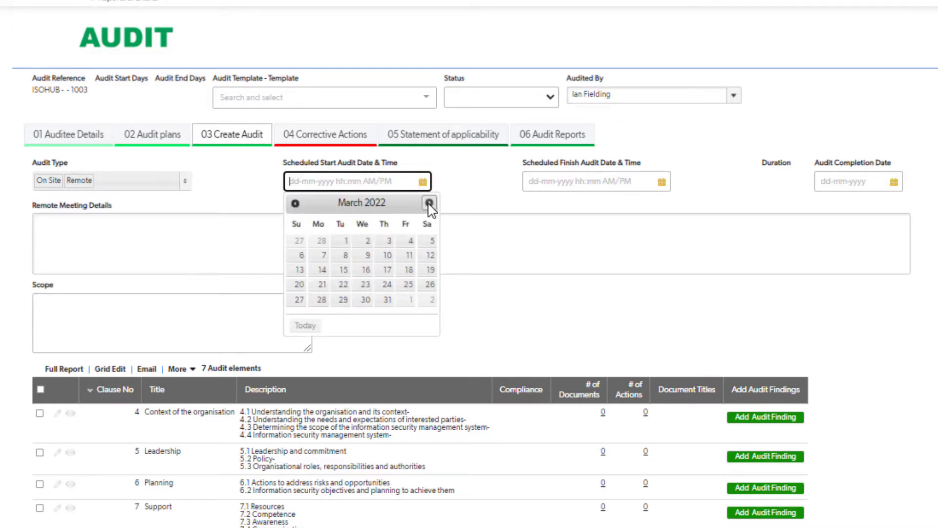
left_click(345, 241)
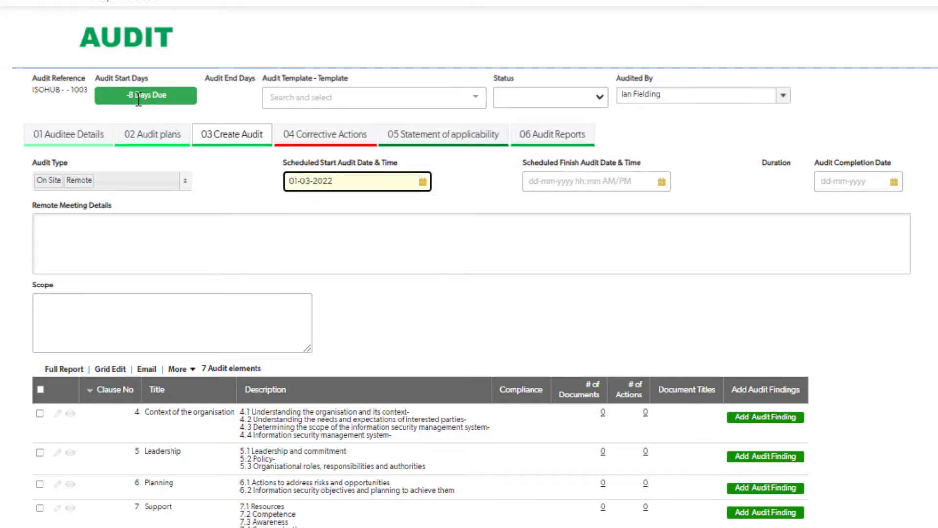
Step: Set the scheduled finish audit date to 01-06-2022
left_click(664, 182)
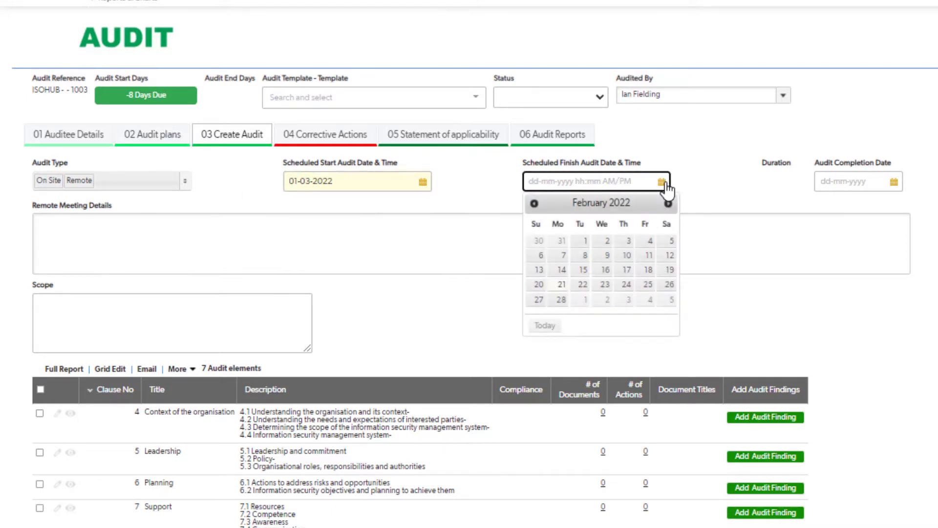
left_click(669, 203)
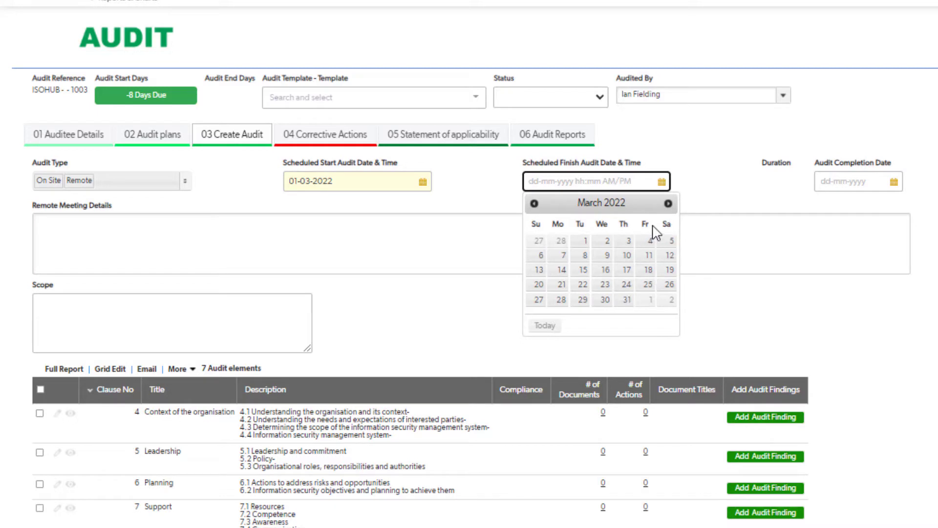
left_click(669, 203)
left_click(668, 203)
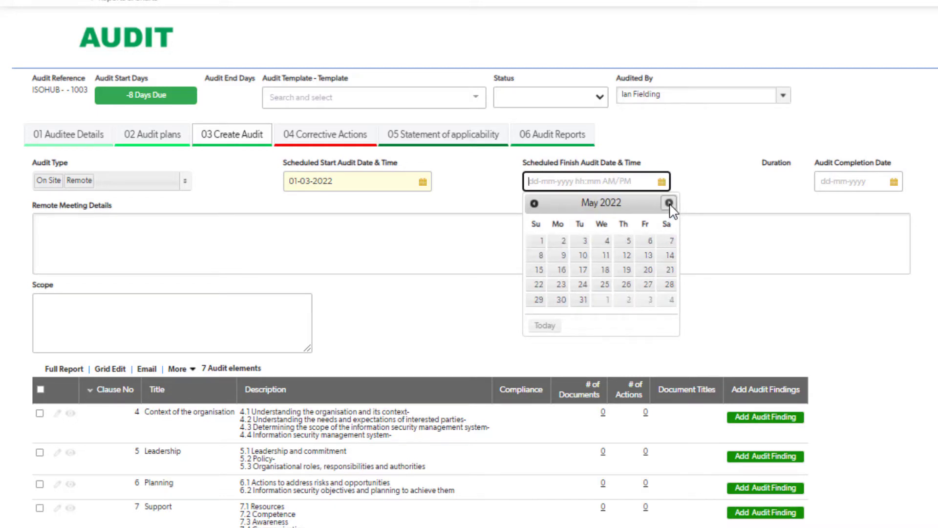
left_click(606, 307)
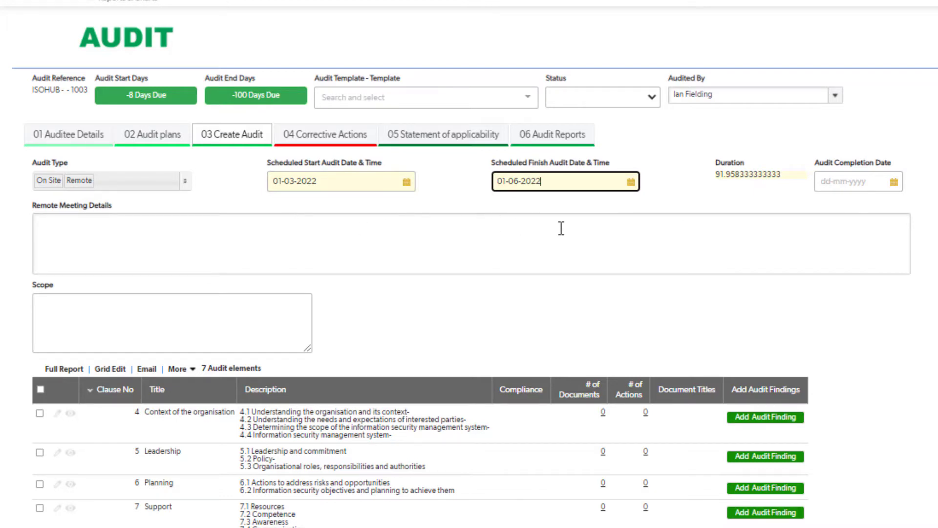
Step: Set the audit completion date to 01-06-2022
left_click(808, 185)
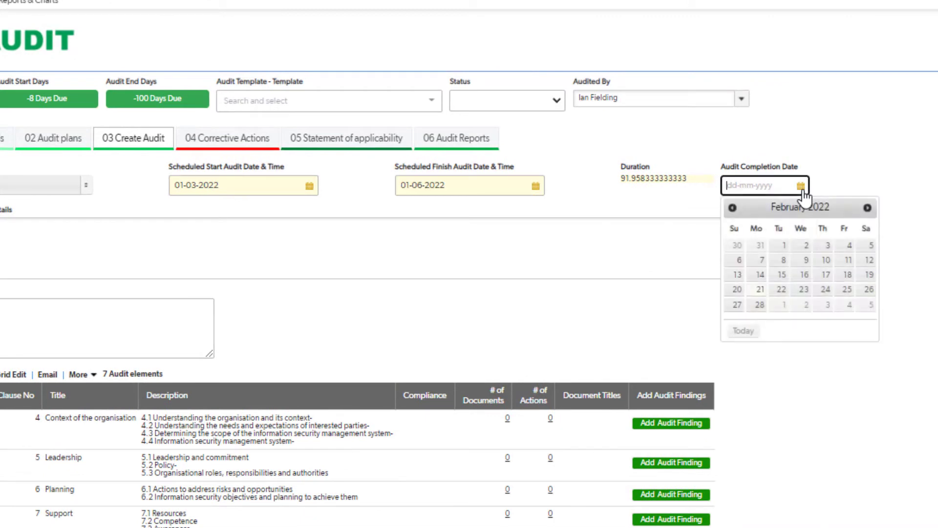
left_click(868, 208)
left_click(868, 208)
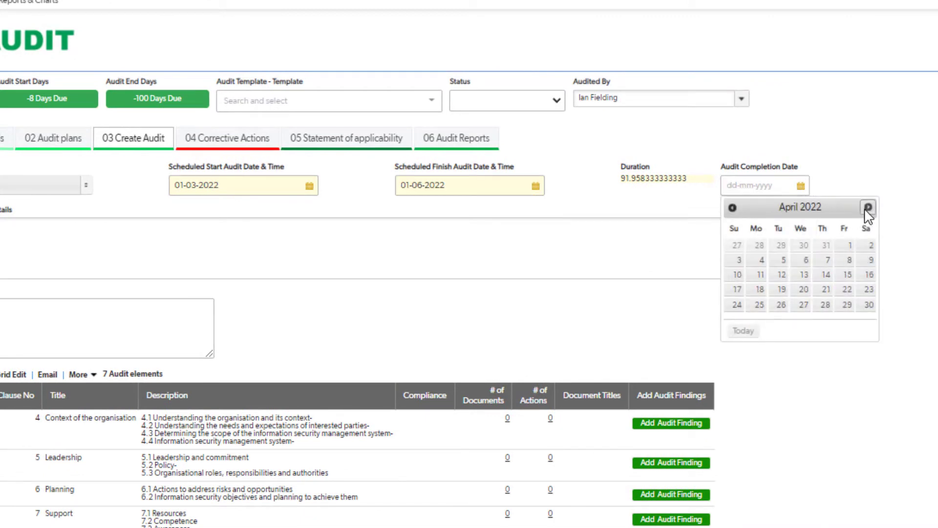
left_click(868, 208)
left_click(868, 208)
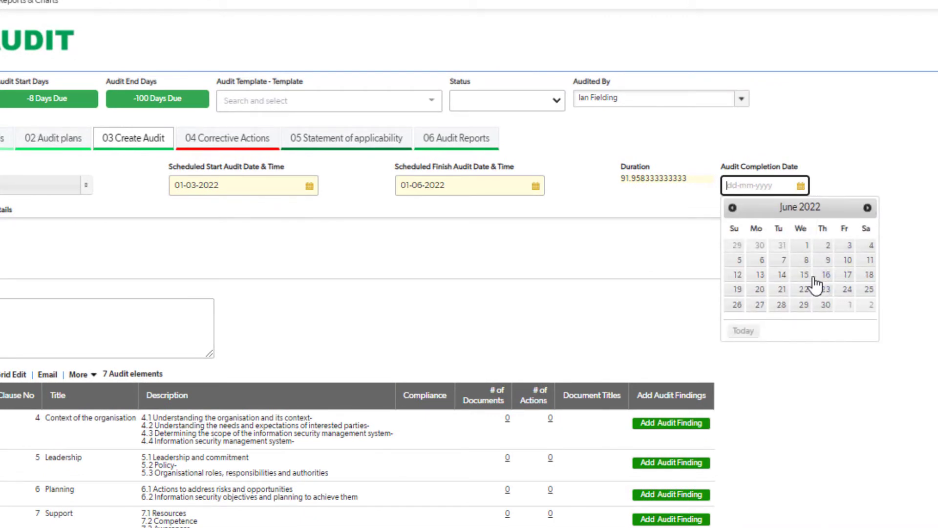
left_click(806, 245)
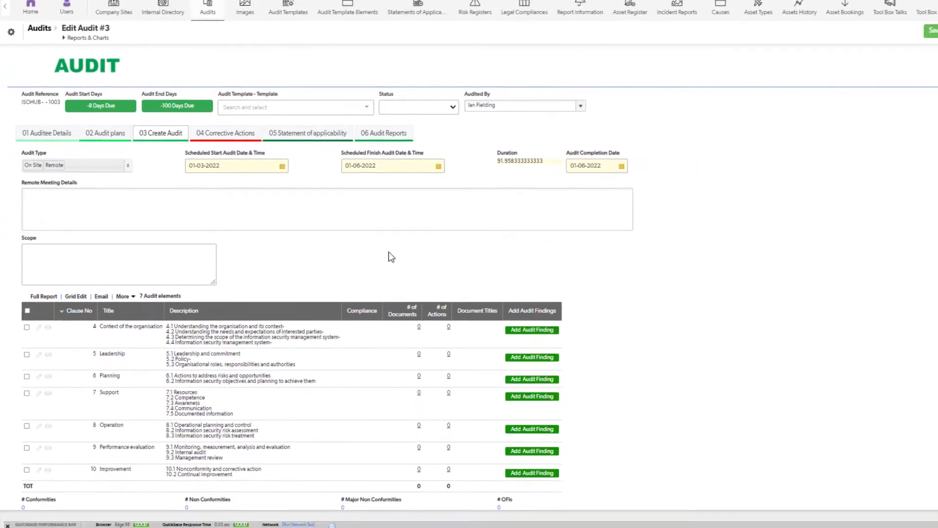
Step: Enter "Zoom meeting details" as the audit's remote meeting details
left_click(91, 194)
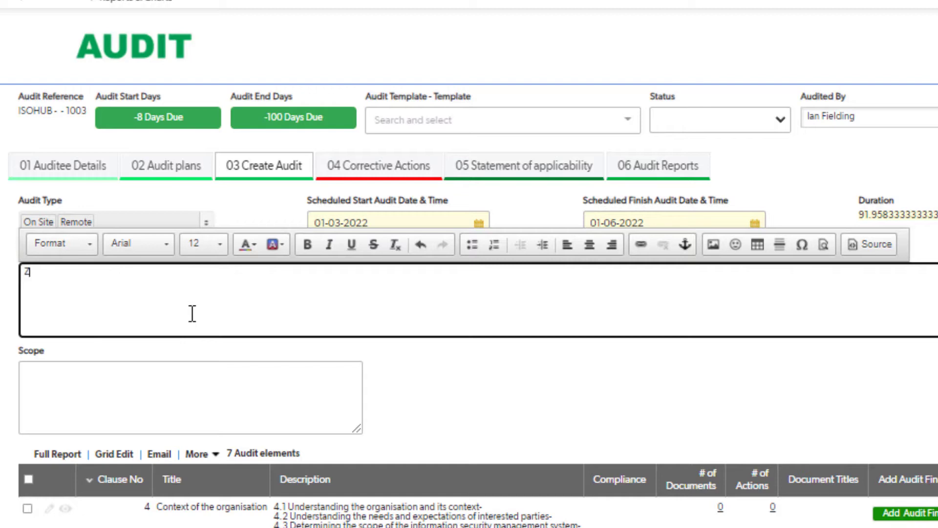
type("eting deta")
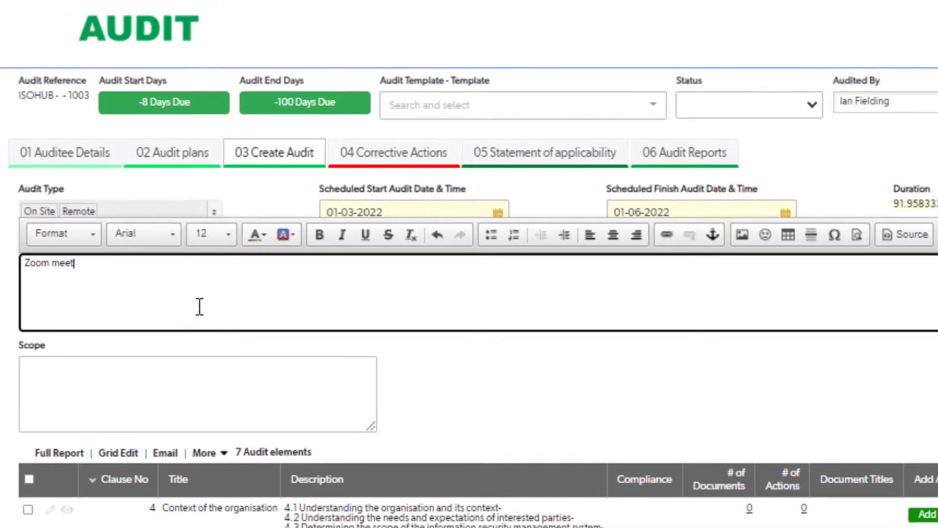
type("ils")
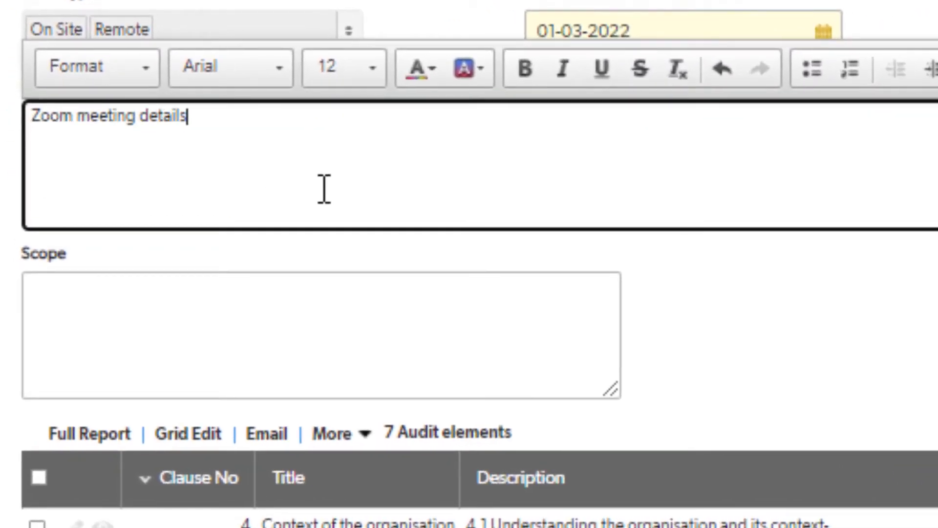
left_click(862, 349)
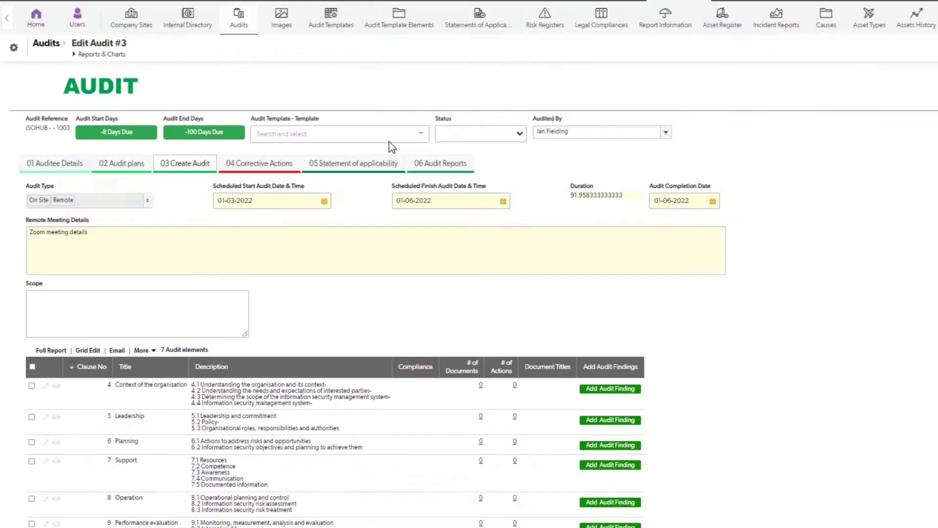
Step: Choose ISO9001 as the audit template and set the audit status to Draft
left_click(396, 136)
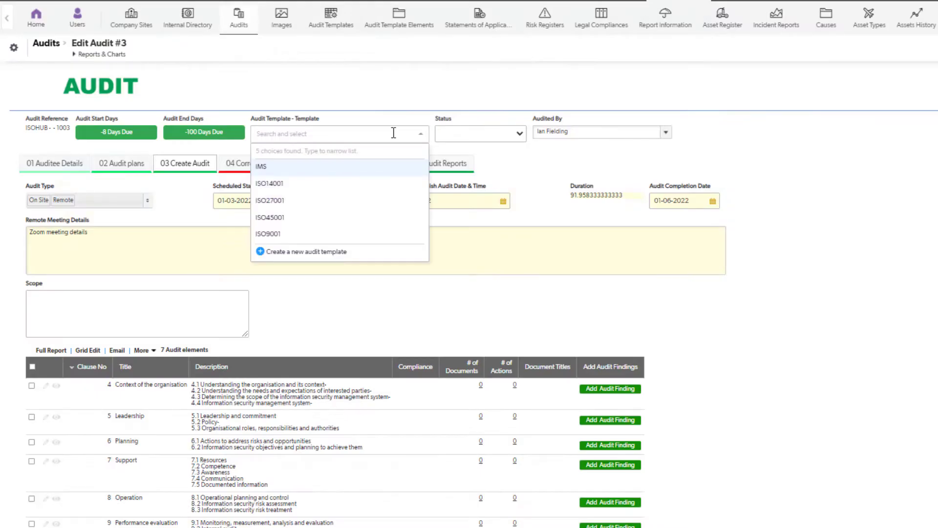
left_click(296, 234)
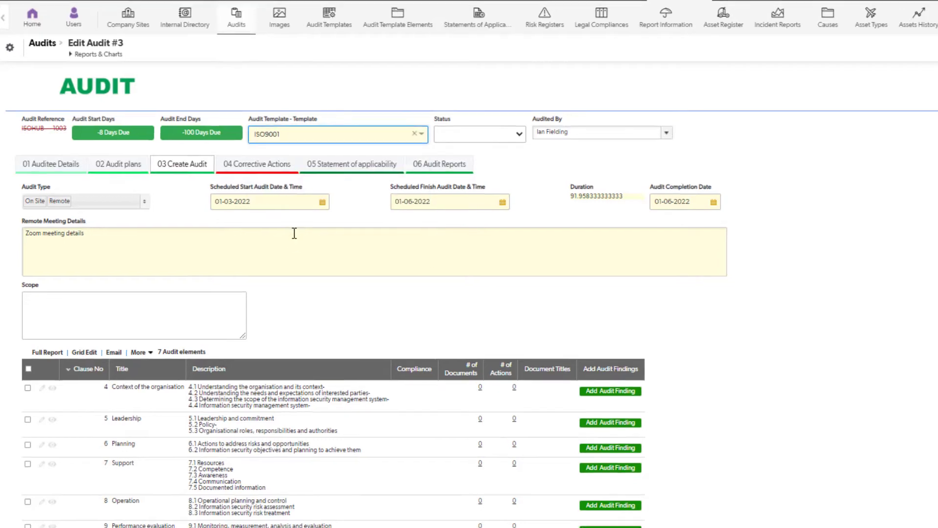
left_click(517, 137)
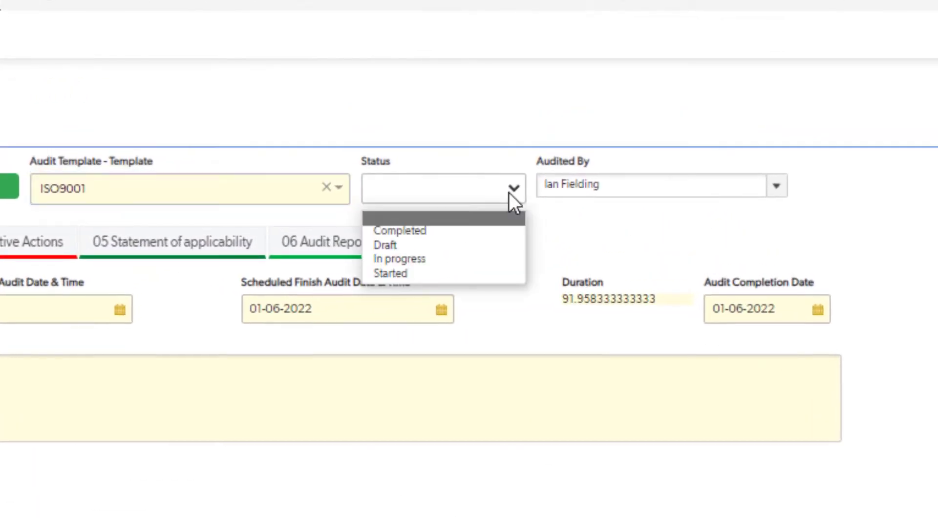
left_click(439, 248)
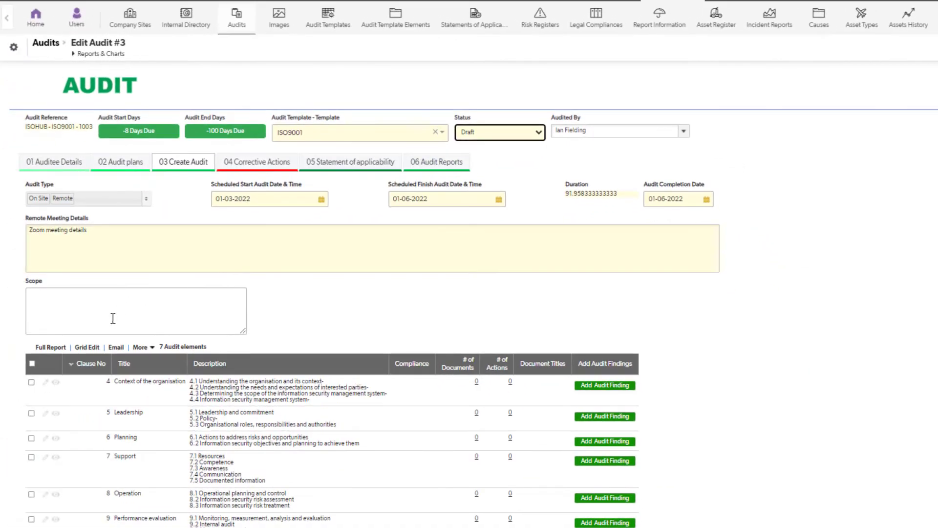
Step: Enter the audit scope "Audit against ISO9001 Sales team and marketing"
left_click(112, 321)
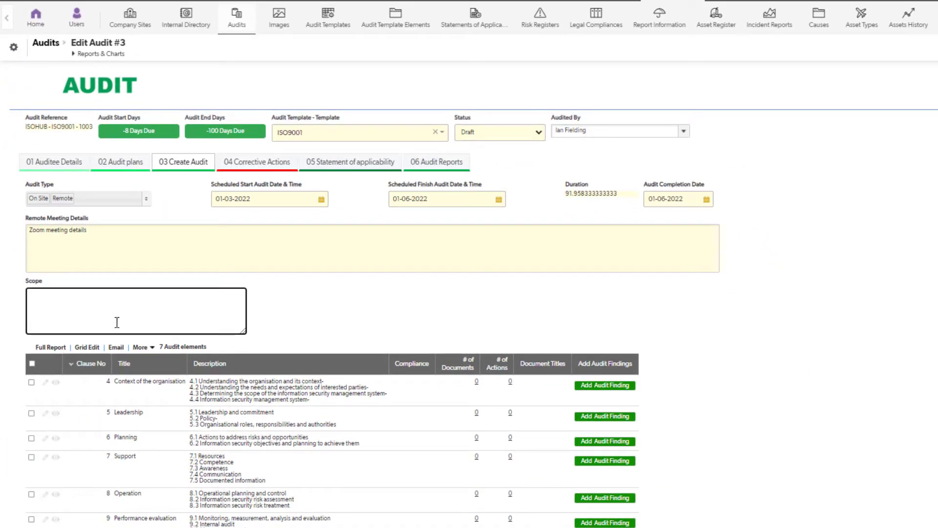
type("Audit")
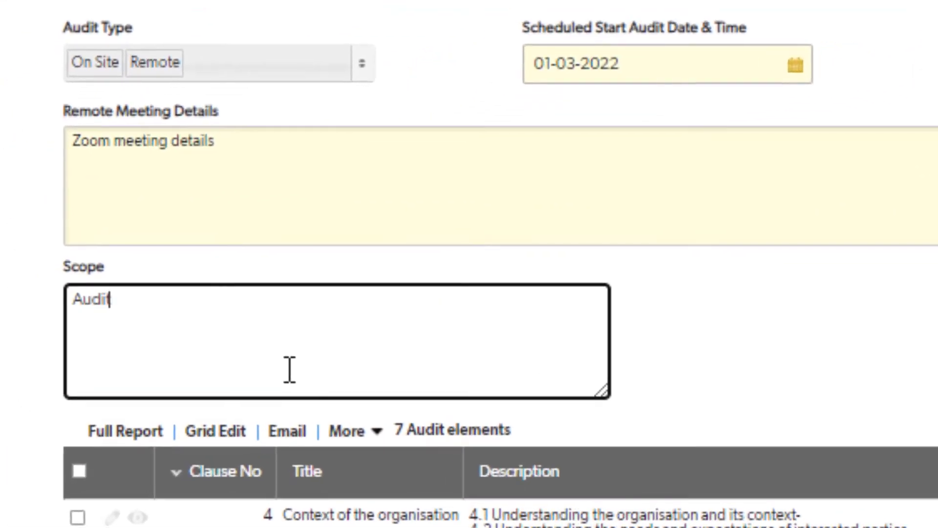
type(" against")
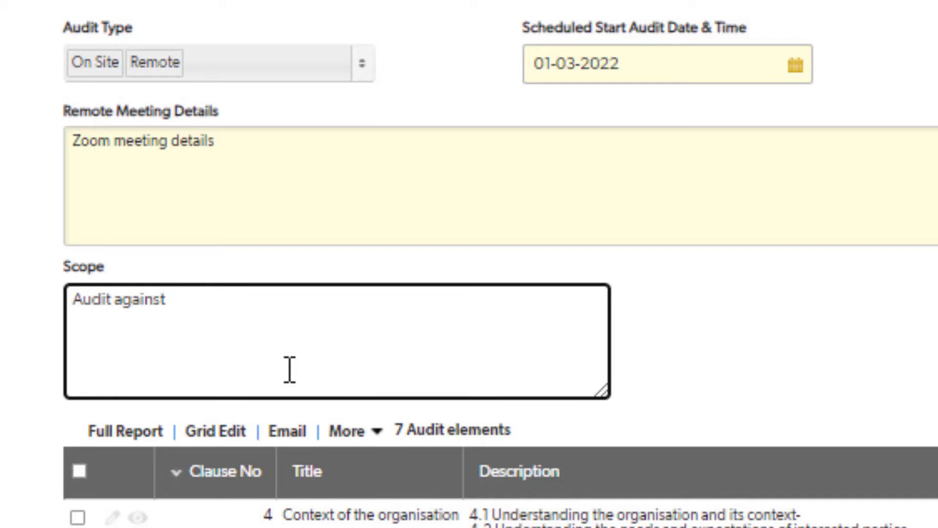
type(" ISO9001")
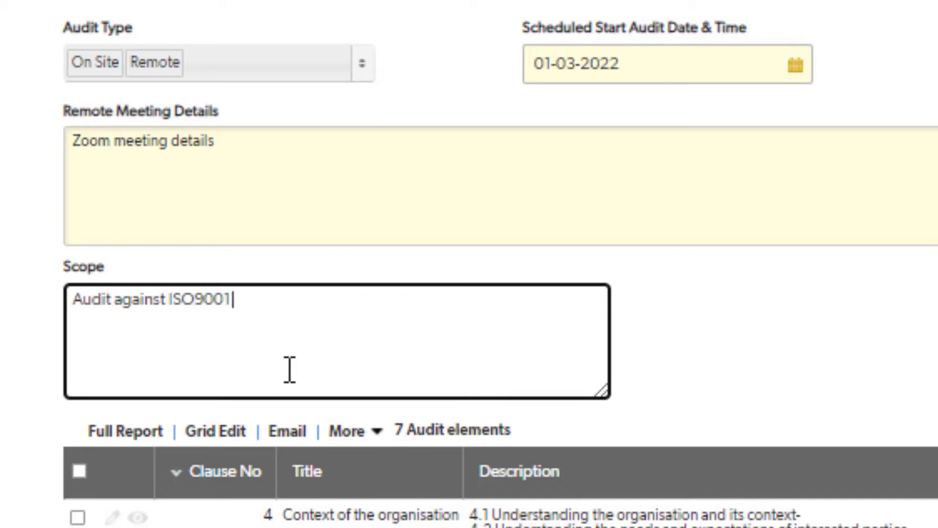
type(" Sales team and marketing")
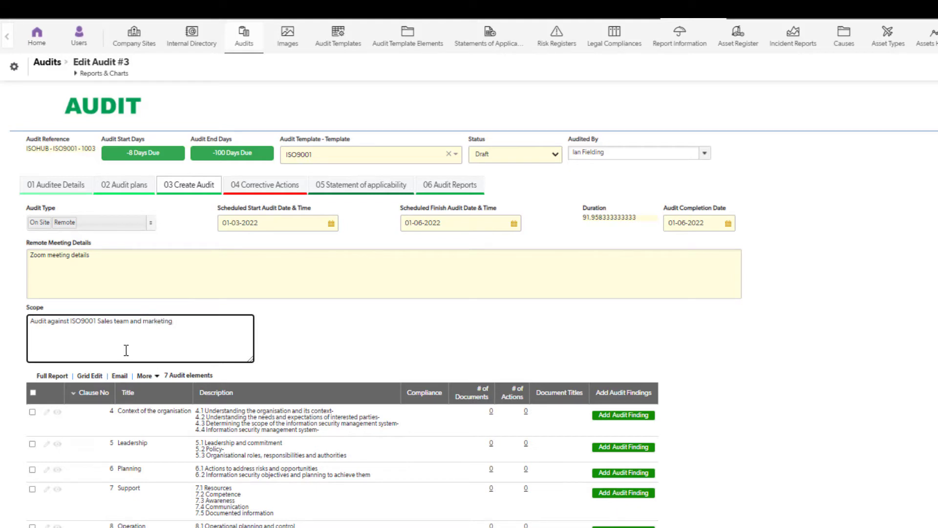
left_click(325, 332)
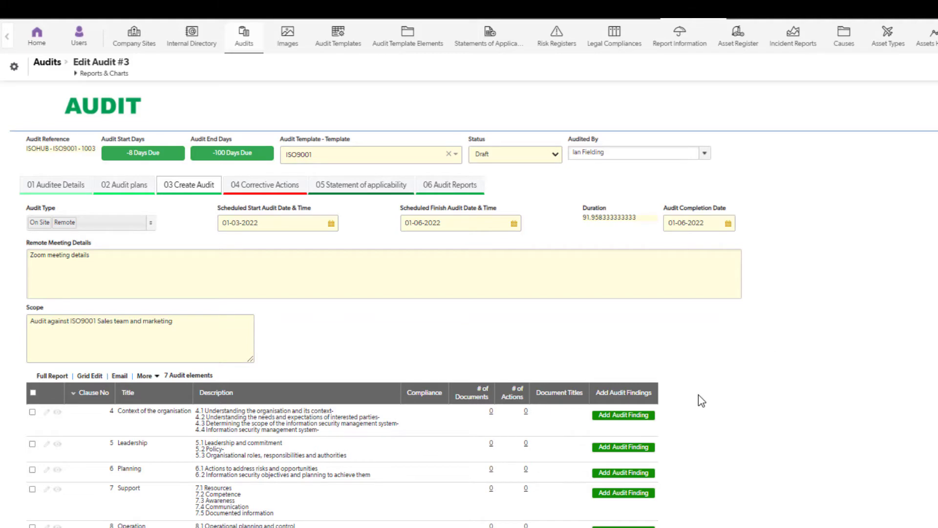
Step: Enter "Enter your summary findings here:" as the audit summary, and save and close the audit record
scroll(655, 405, "down", 4)
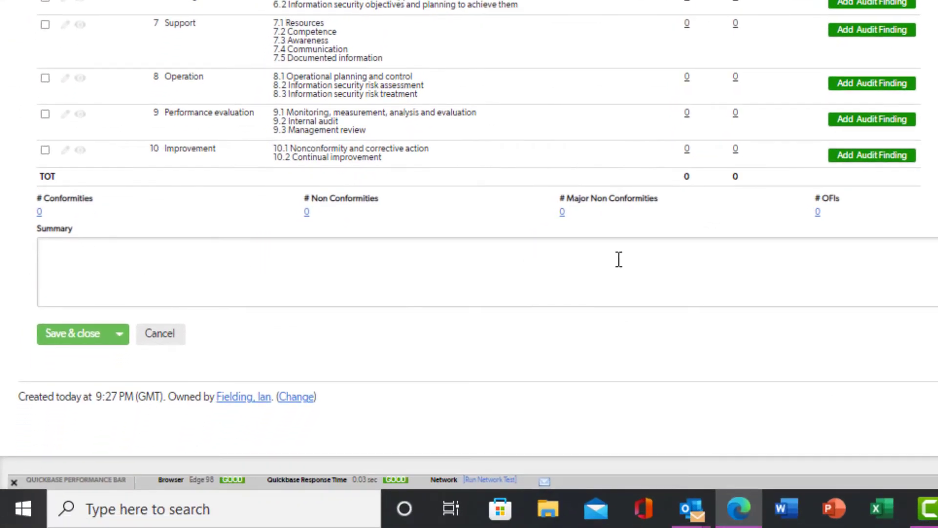
left_click(338, 266)
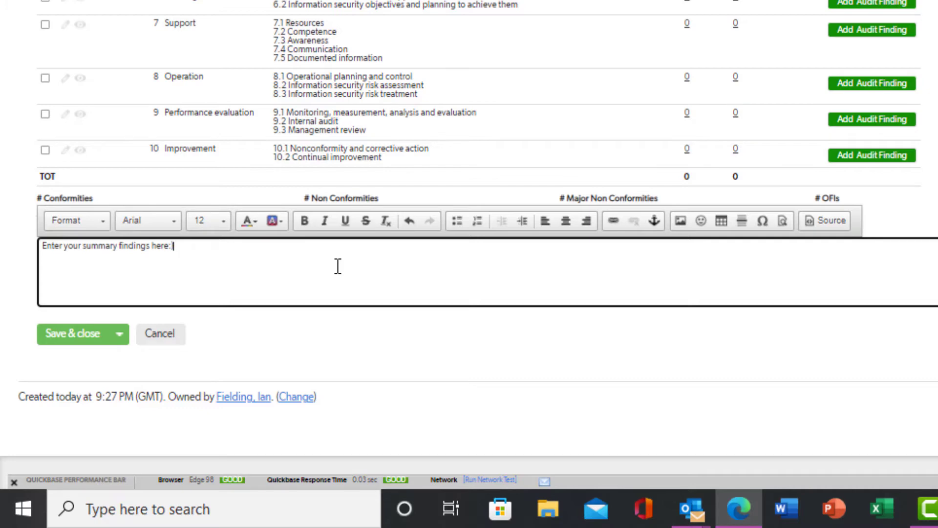
left_click(84, 336)
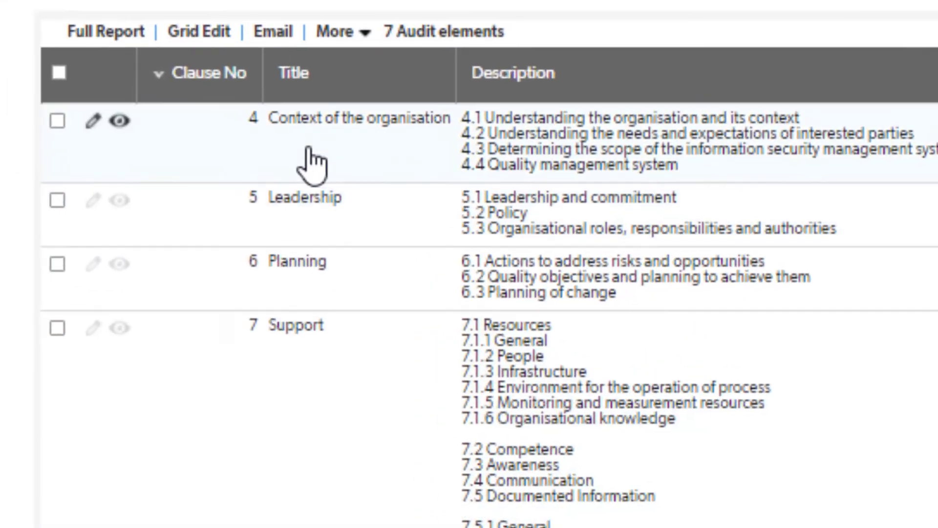
scroll(504, 391, "down", 1)
scroll(503, 391, "up", 2)
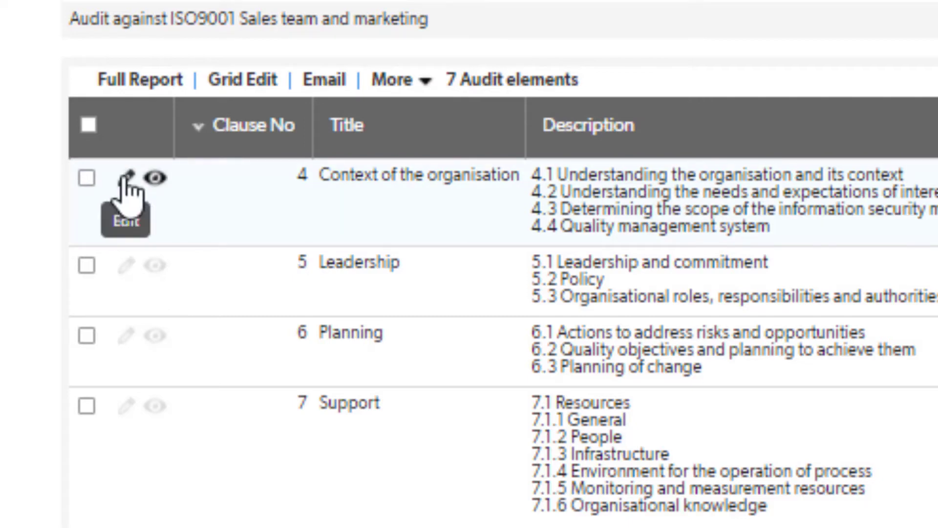
left_click(83, 185)
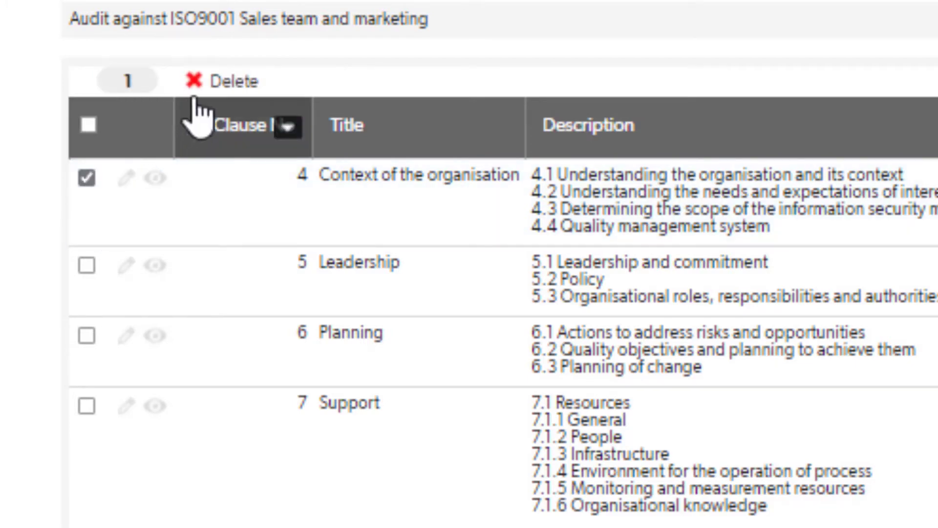
left_click(89, 125)
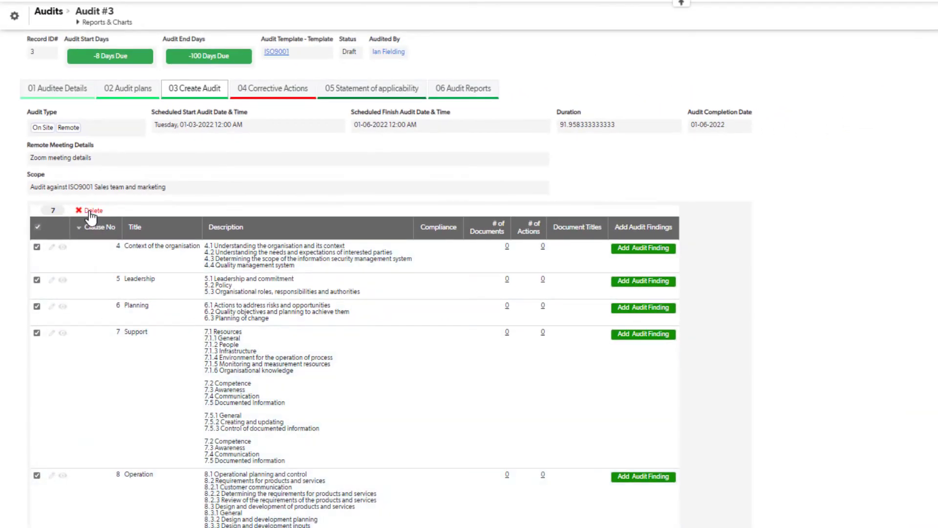
left_click(38, 227)
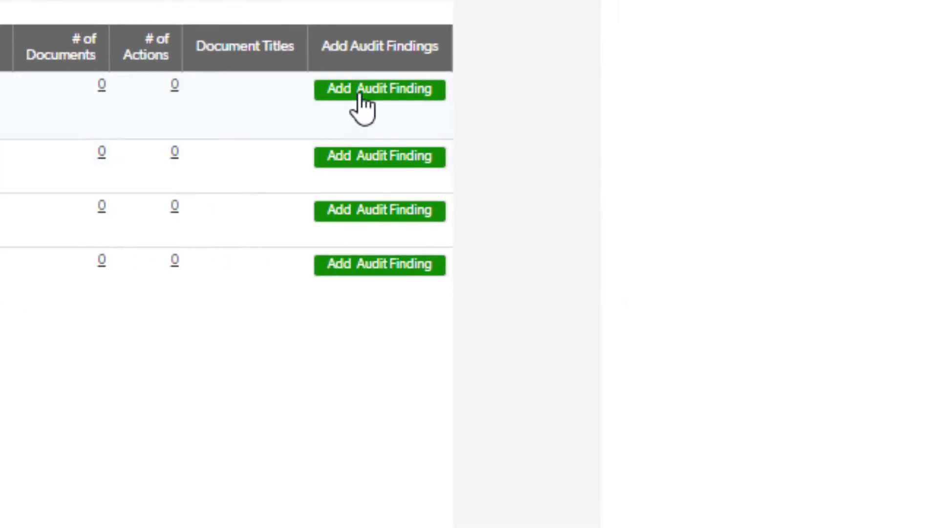
Step: Add an audit finding for the Context of the organisation element and set its number to 4.1
left_click(361, 98)
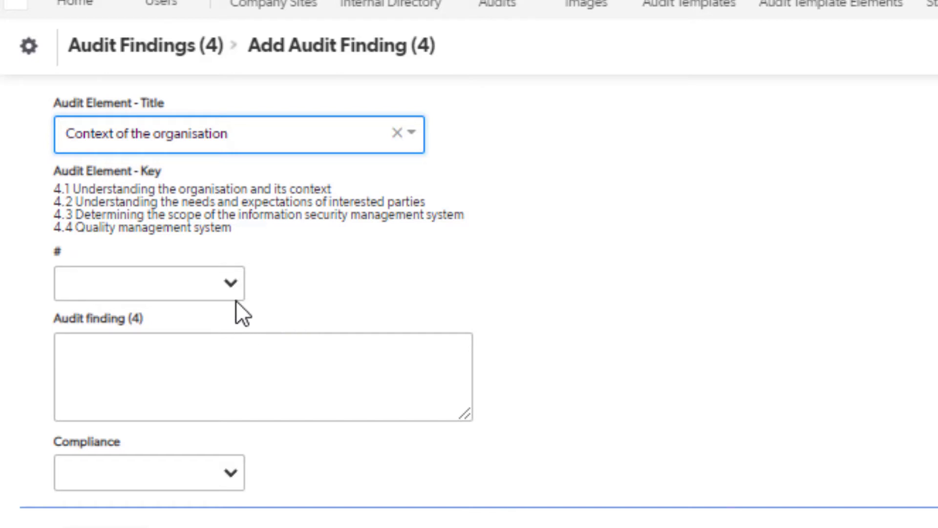
left_click(228, 283)
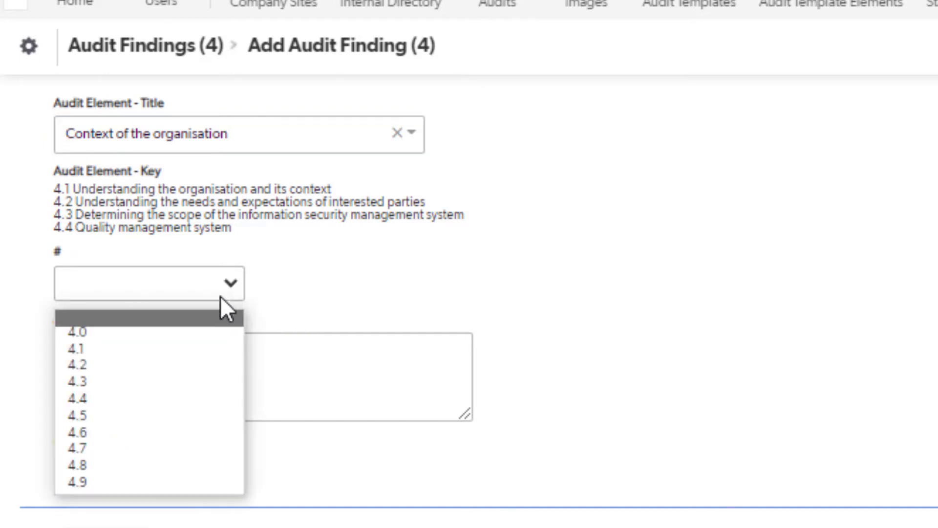
left_click(117, 348)
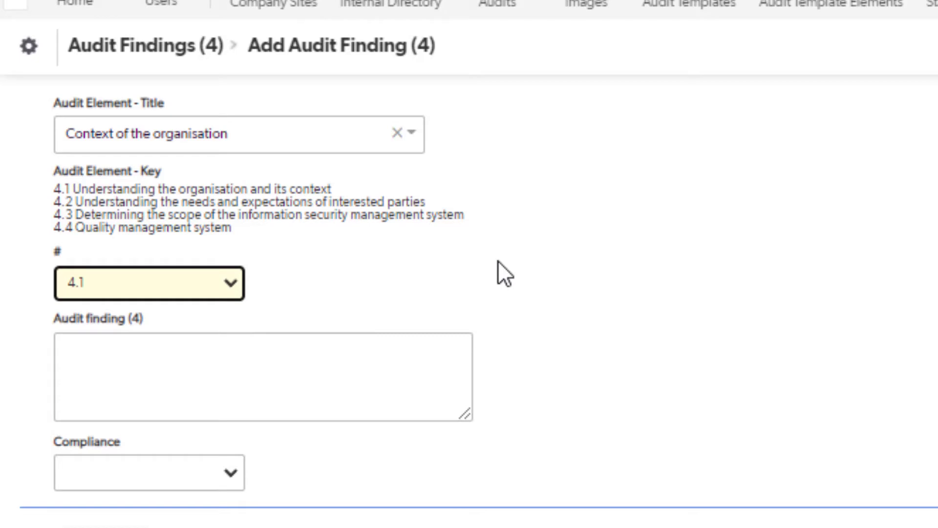
Step: Enter "Place your audit findings here" as the audit finding and set its compliance to Major Non Conformity
left_click(133, 356)
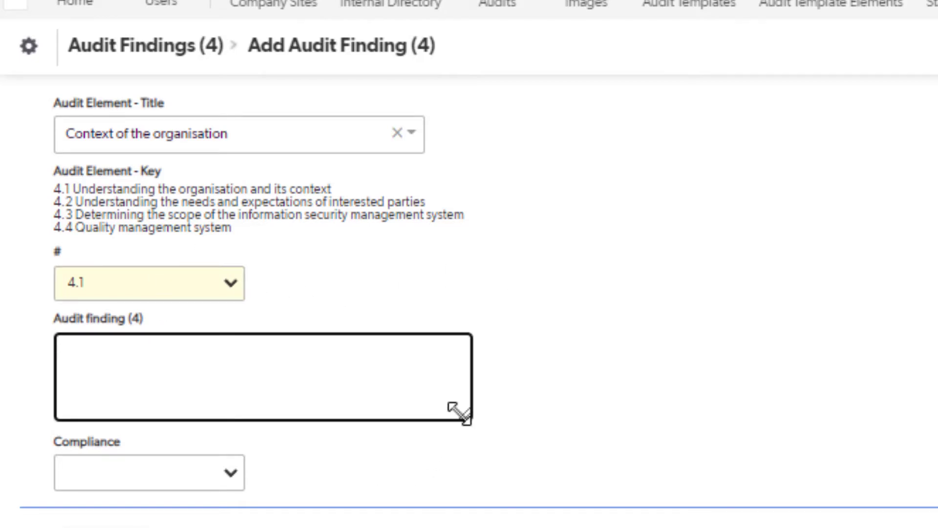
left_click_drag(459, 413, 798, 451)
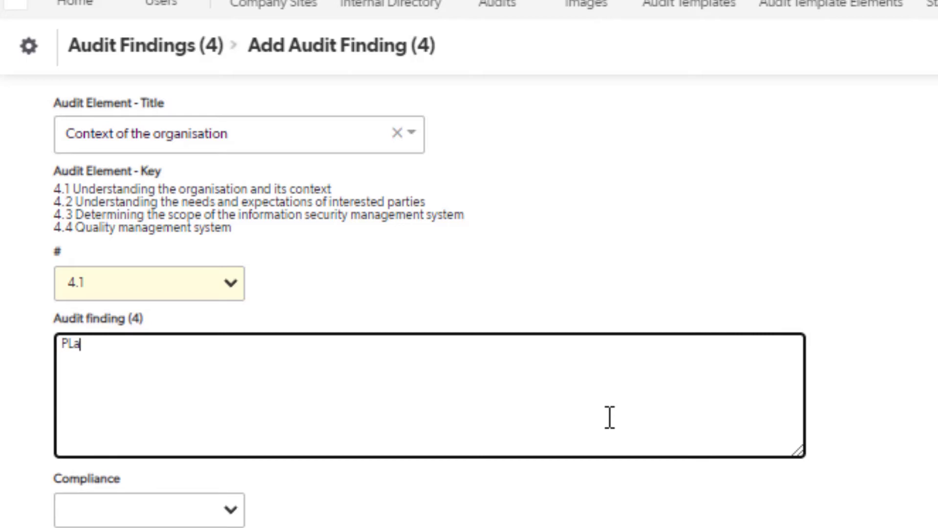
type("ce your aud")
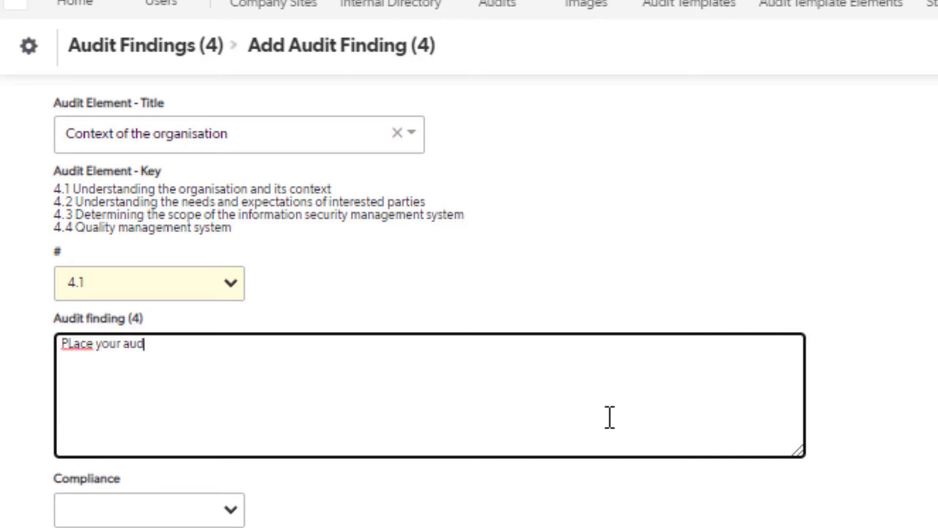
type("it findings here")
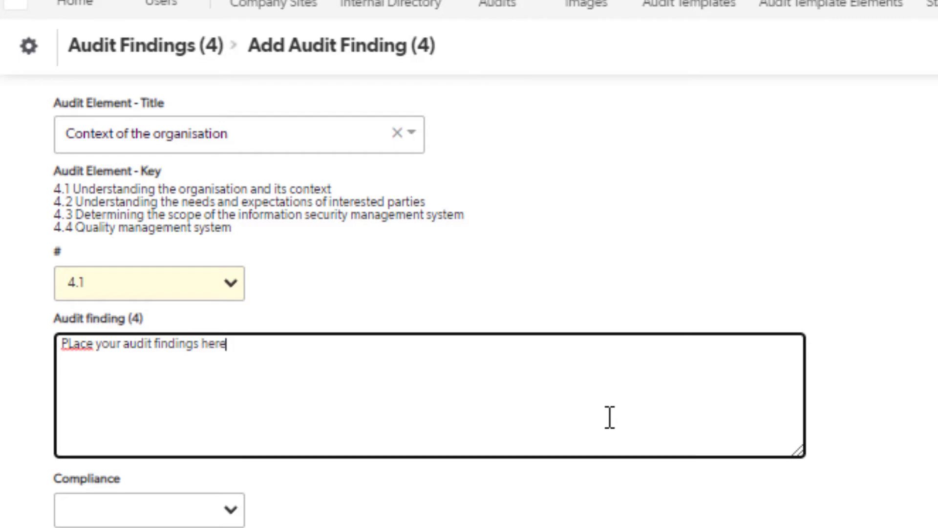
right_click(77, 344)
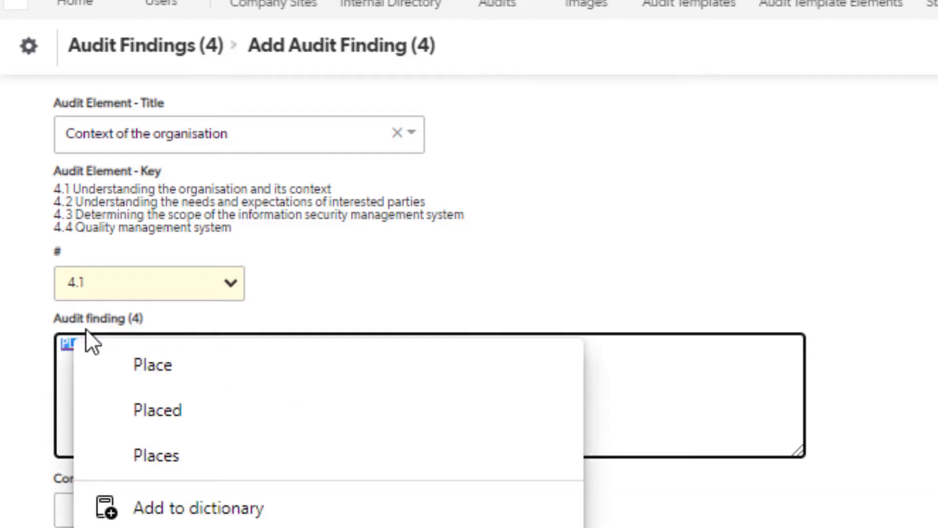
left_click(151, 364)
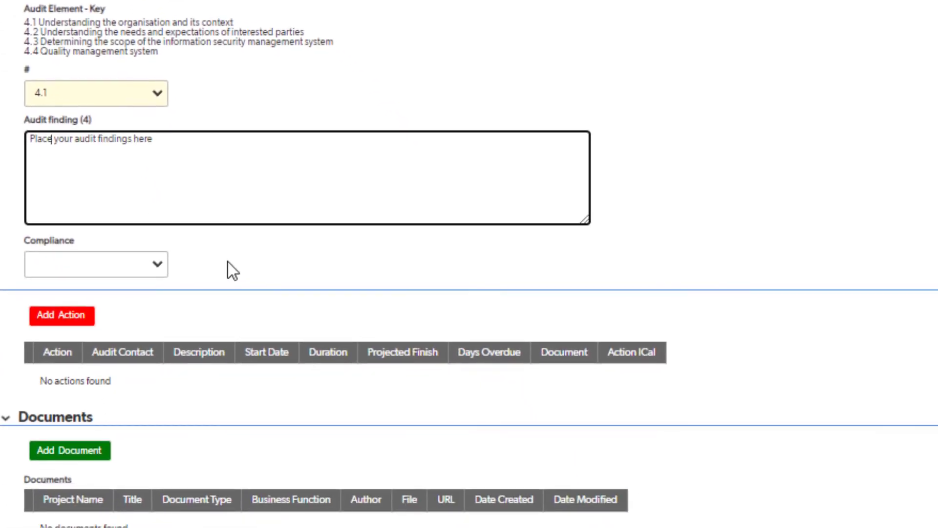
left_click(157, 265)
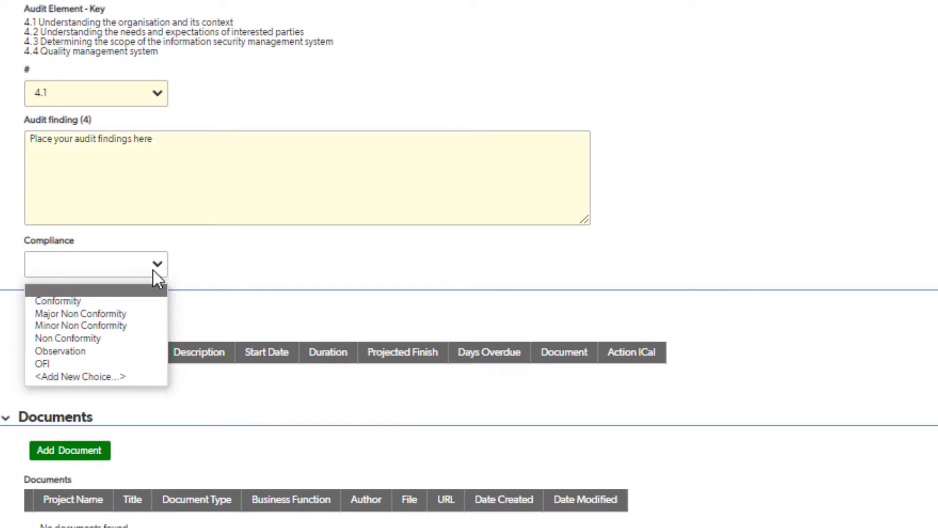
left_click(103, 315)
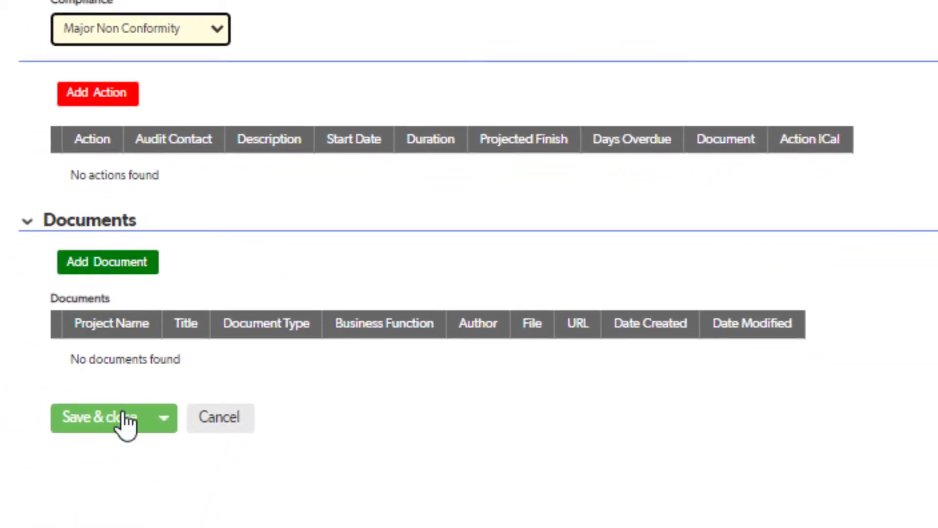
Step: Add an action to the audit finding and choose Minor Non Conformity as the action
left_click(110, 100)
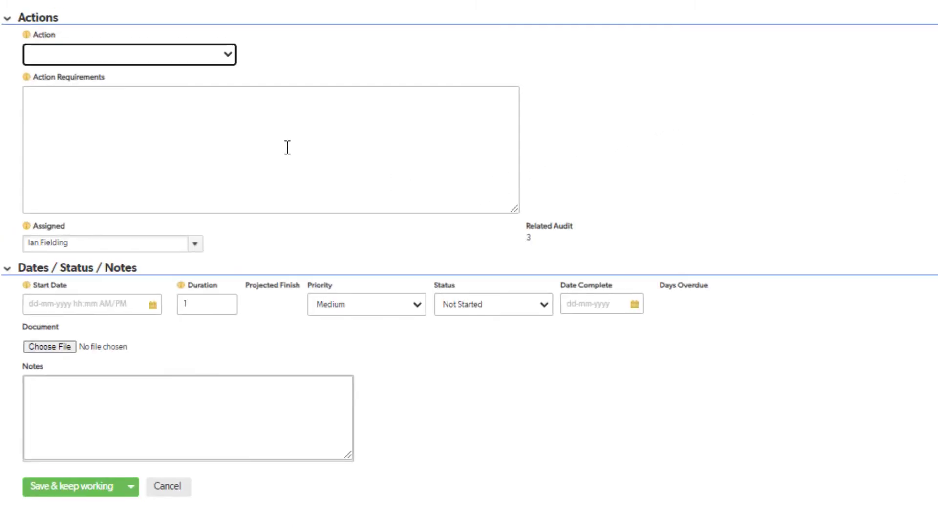
left_click(228, 54)
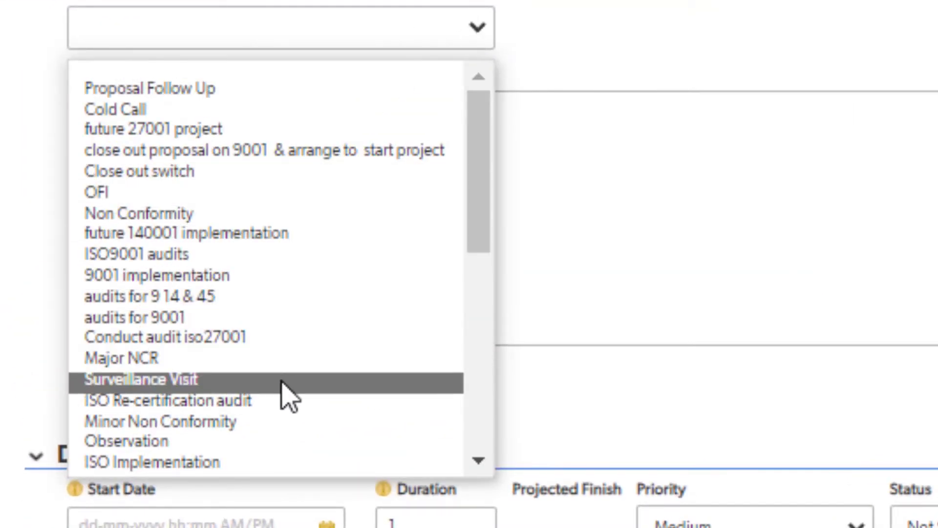
left_click(259, 421)
Step: Enter "A major NCR was found and here is the evidence and findings" as the action requirements
left_click(297, 162)
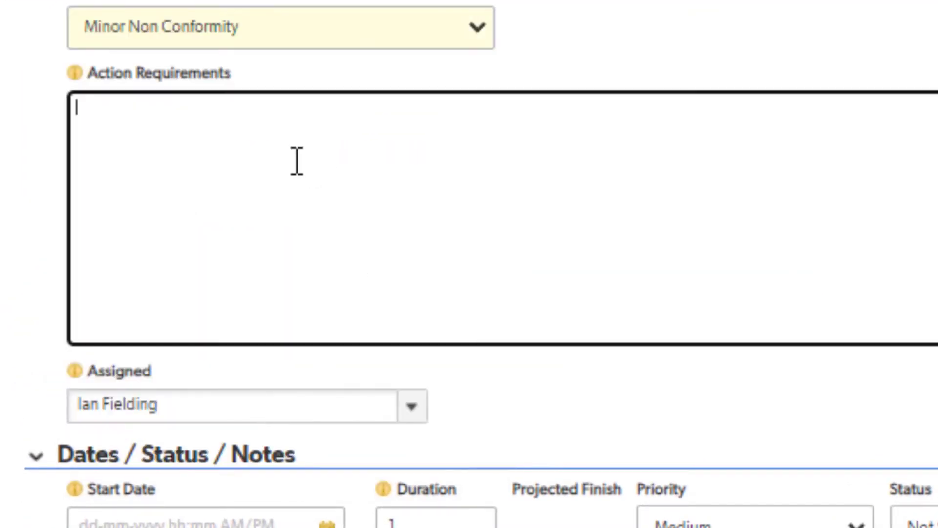
type("A majot NC")
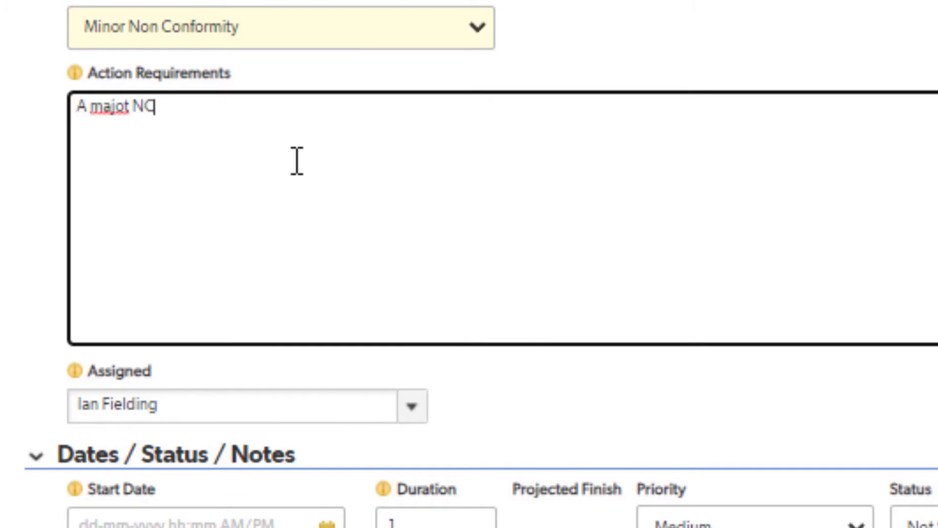
type("R was fou")
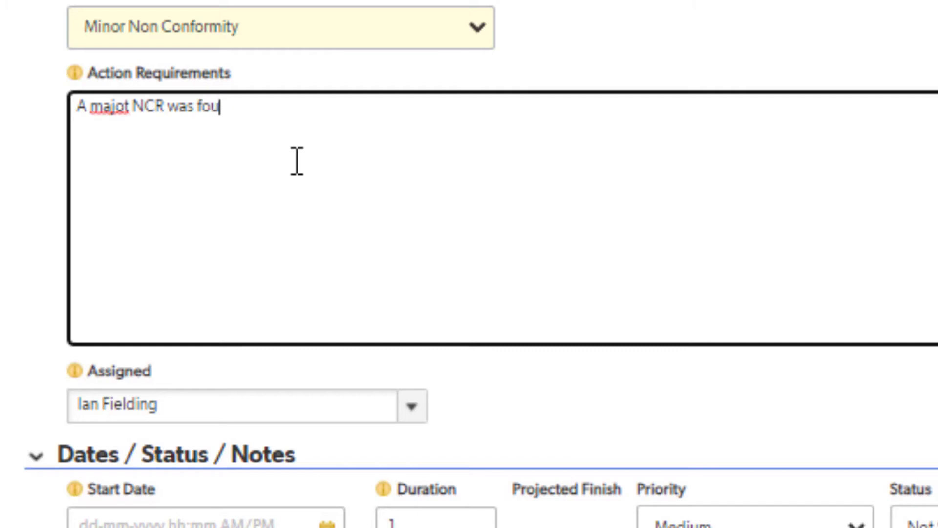
type("nd and her")
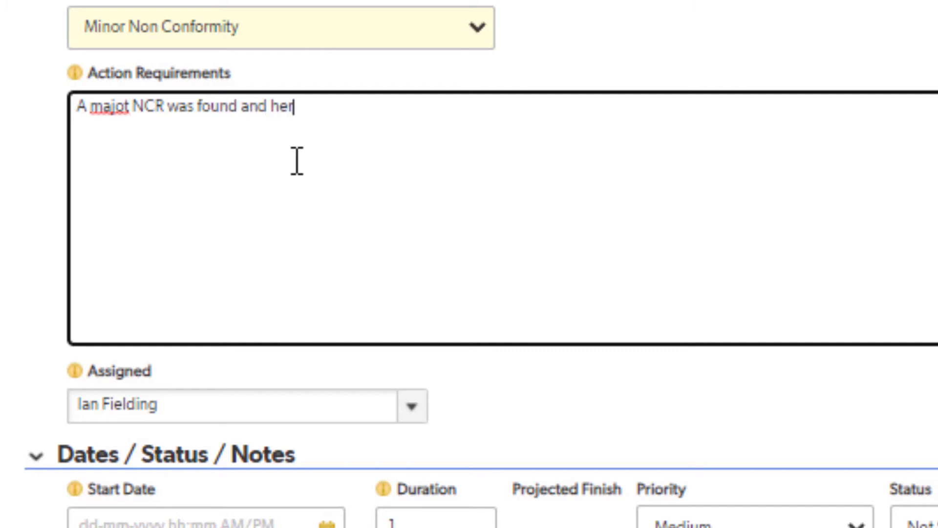
type("e is the e")
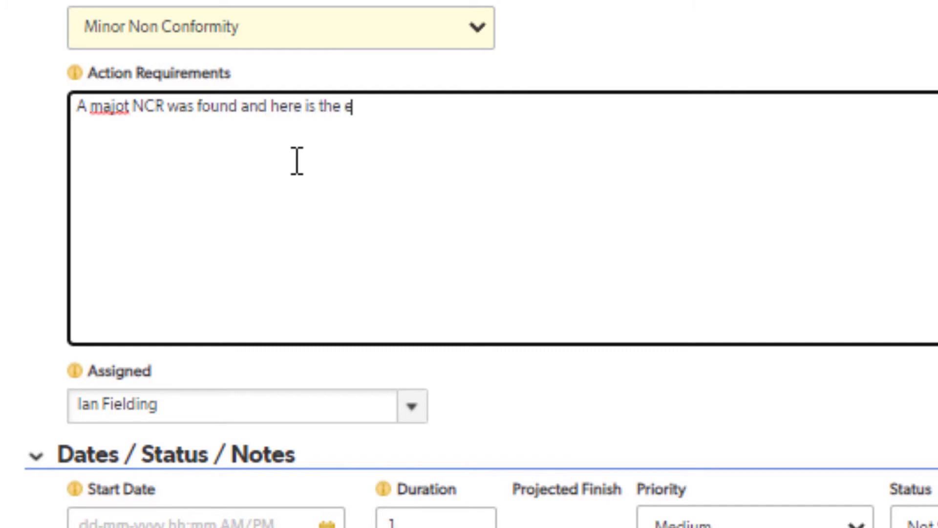
type("vidence")
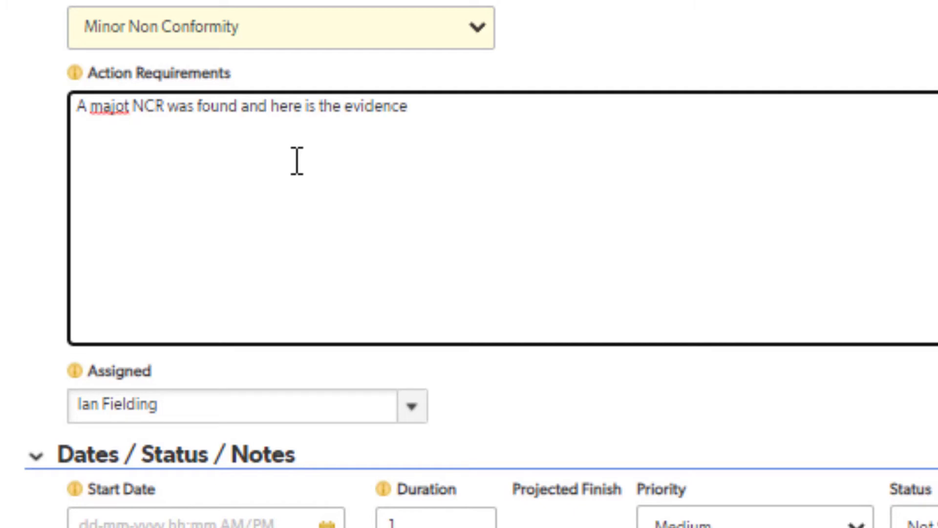
type(" and findings")
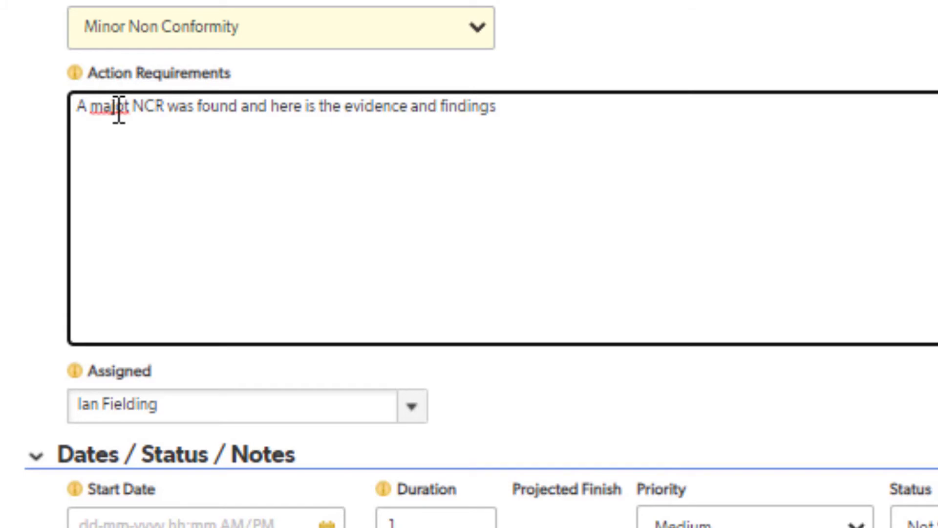
right_click(119, 110)
left_click(204, 141)
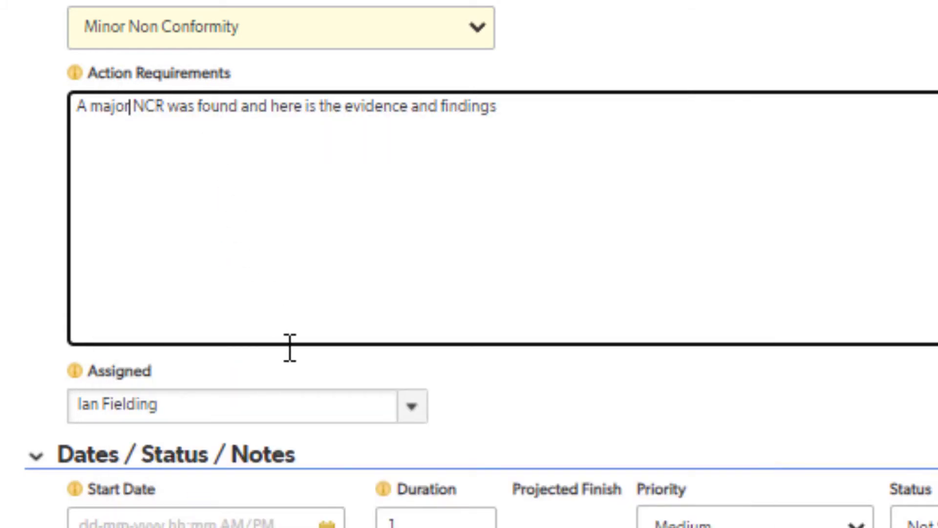
Step: Assign the action to the first user in the list of assignees
left_click(406, 401)
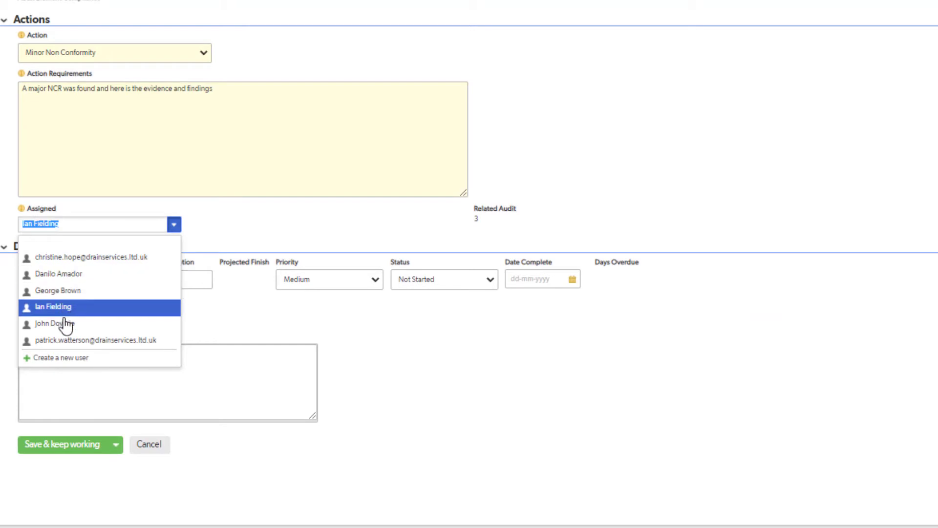
left_click(57, 259)
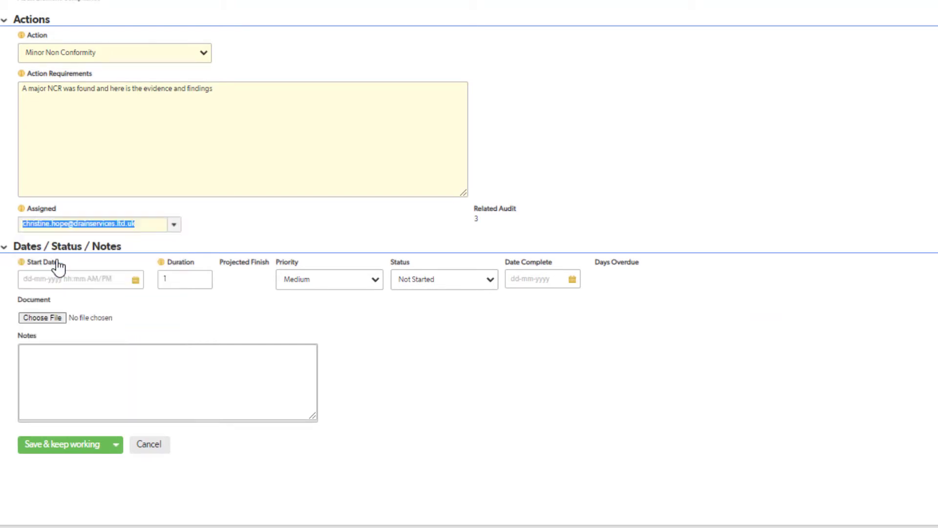
left_click(176, 227)
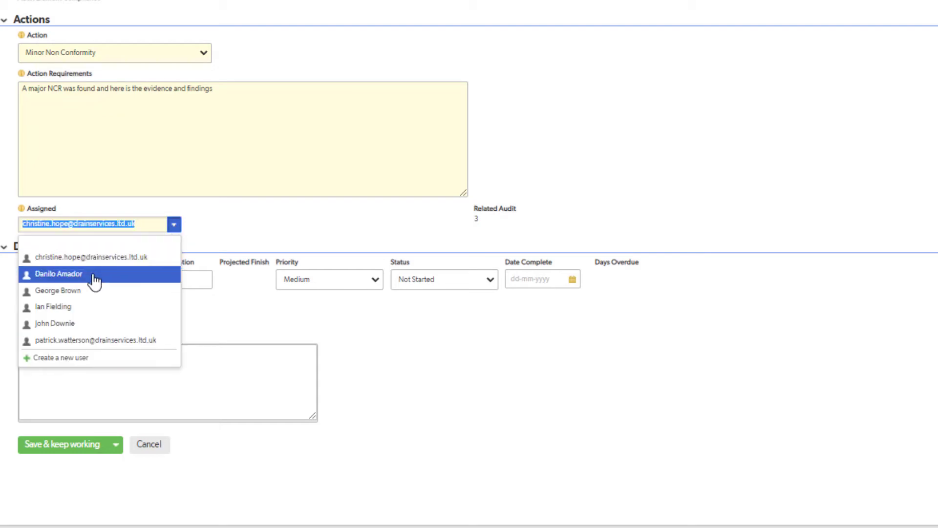
left_click(227, 220)
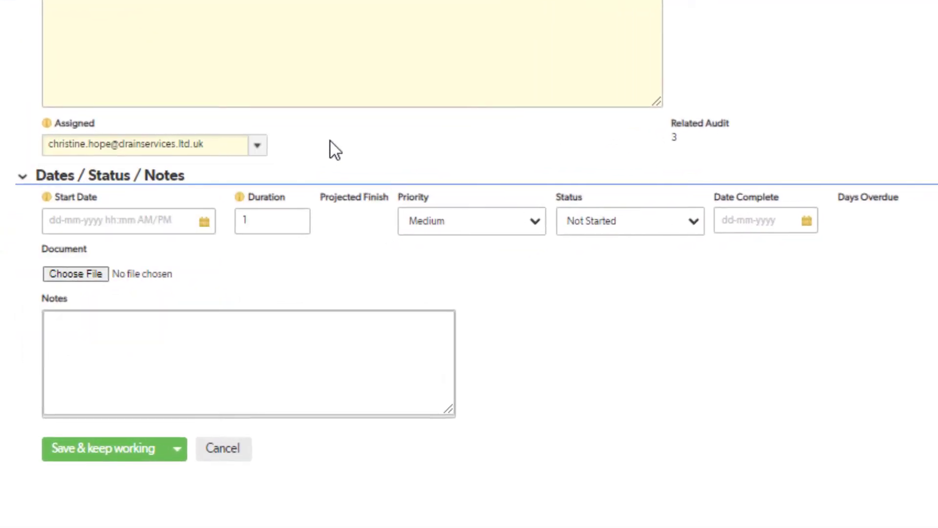
Step: Set the action's start date to 21-02-2022 and its priority to High
left_click(204, 224)
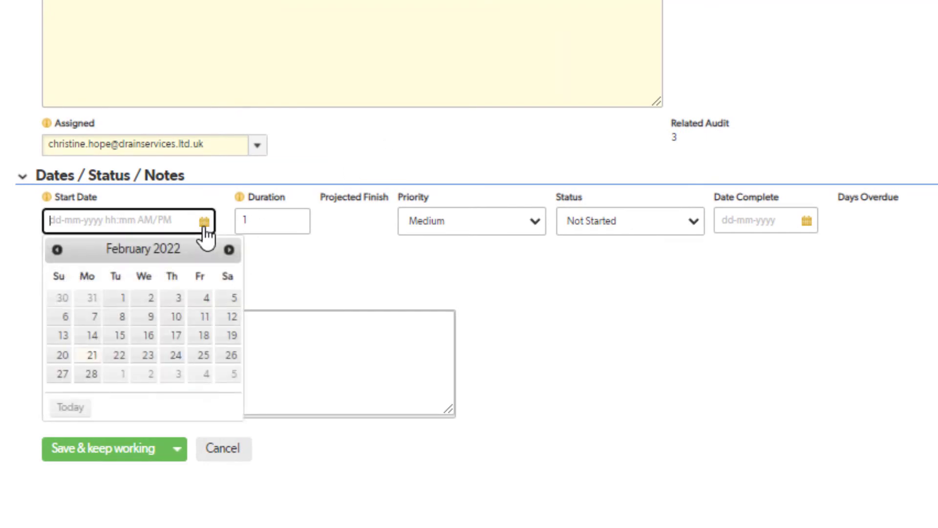
left_click(91, 356)
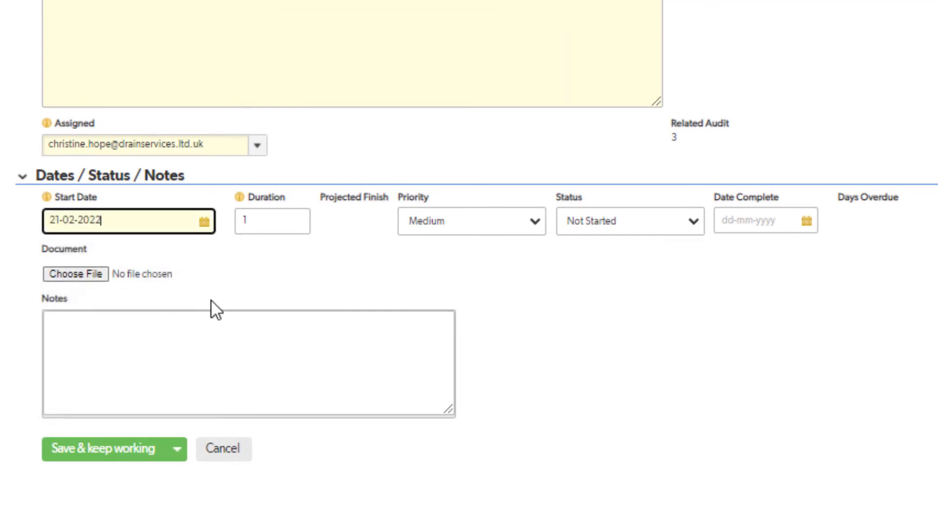
left_click(533, 220)
left_click(470, 258)
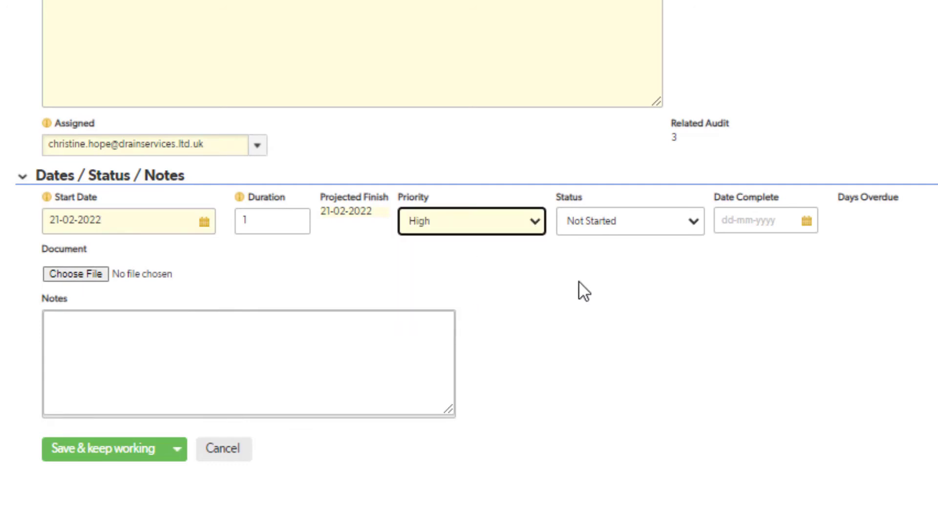
Step: Set the action's status to In-Progress and its completion date to 28-02-2022
left_click(683, 221)
left_click(606, 273)
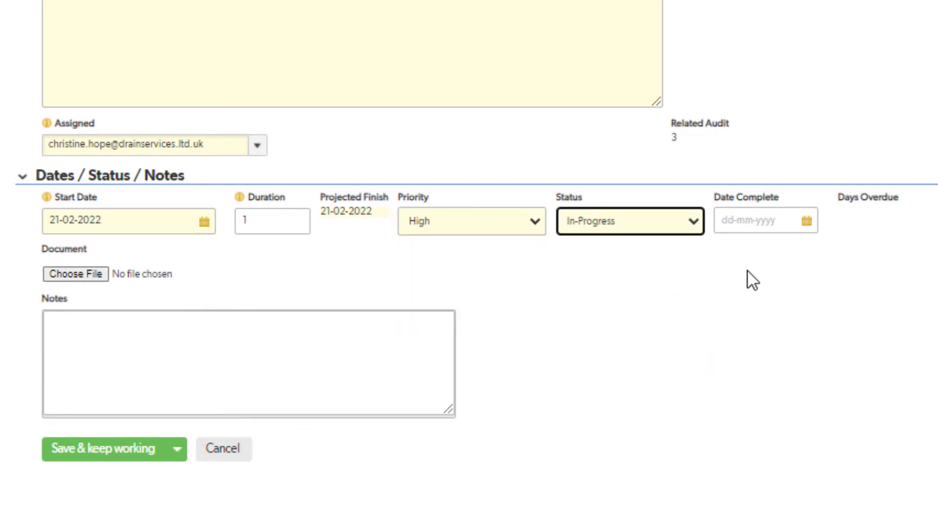
left_click(805, 227)
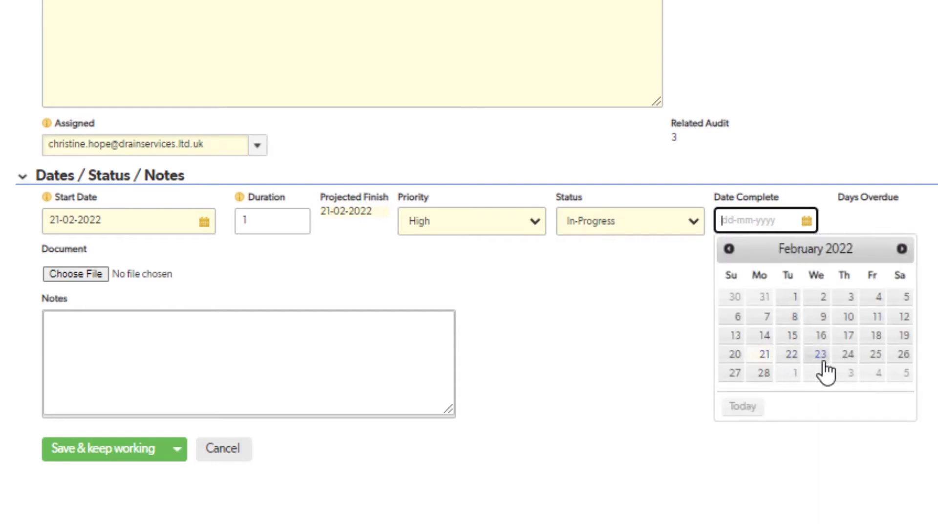
left_click(764, 374)
Step: Attach DOOSAN DNM MILLING MACHINEv.1 from the Desktop's Fire Images > Risk assessments folder as the action's document
left_click(78, 272)
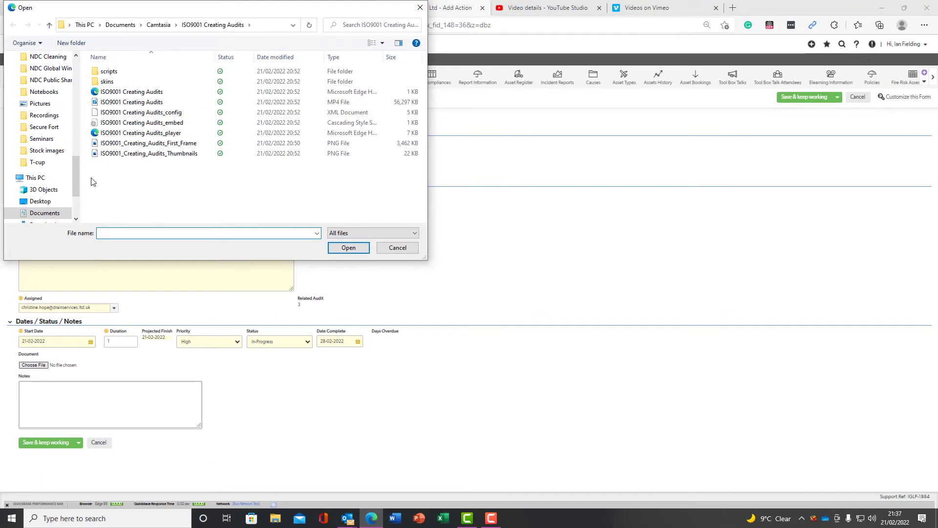
left_click_drag(78, 175, 78, 68)
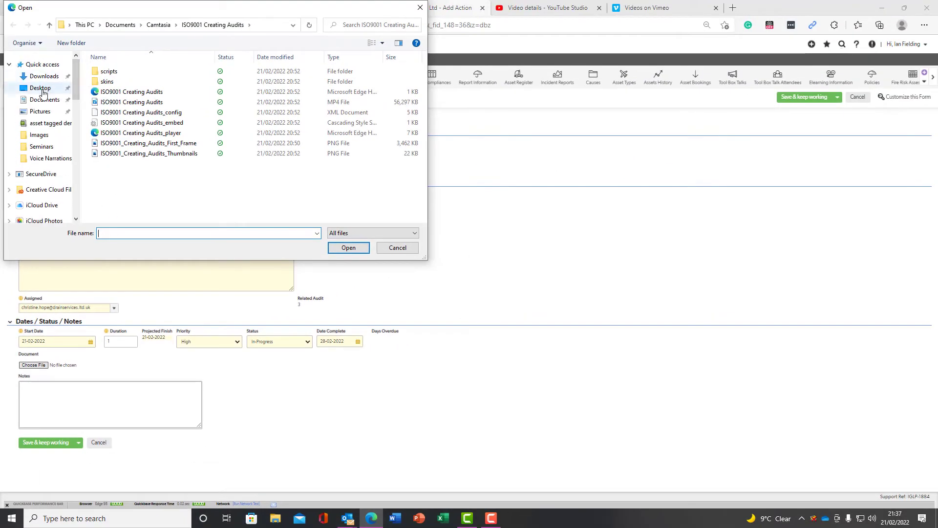
left_click(40, 88)
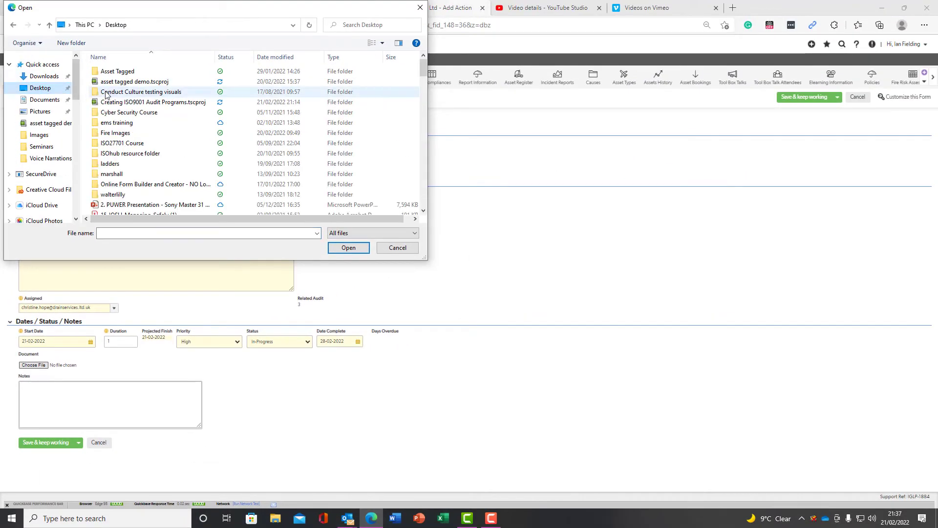
double_click(117, 133)
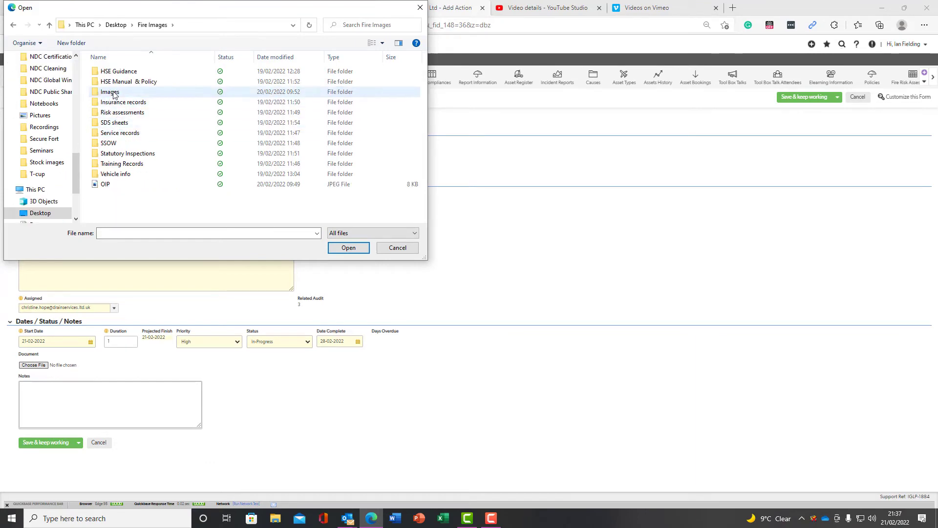
double_click(123, 113)
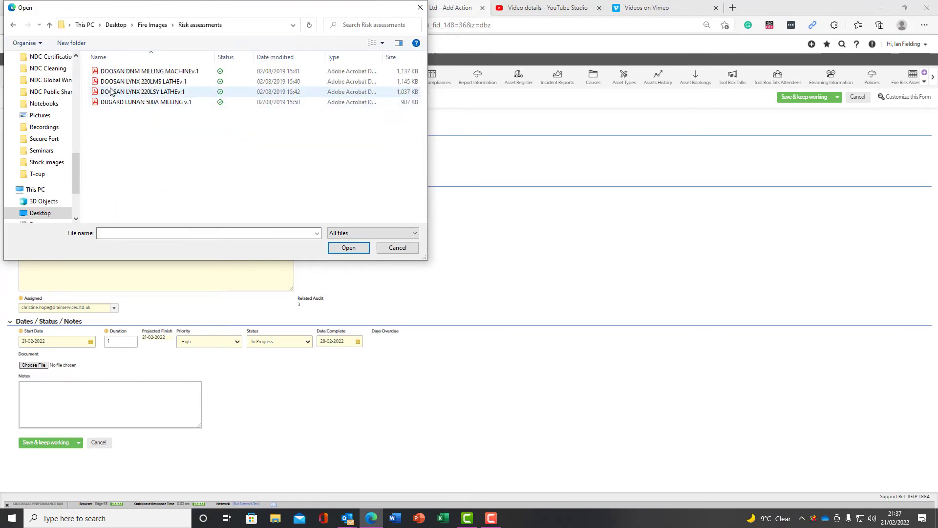
double_click(123, 71)
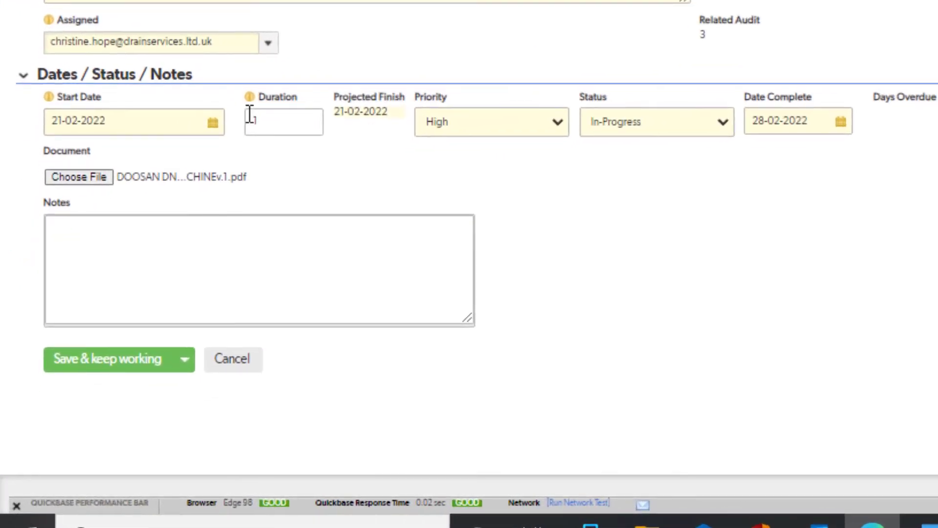
Step: Enter "please see attached risk assessment" as the action's notes, and save and close the action
left_click(176, 243)
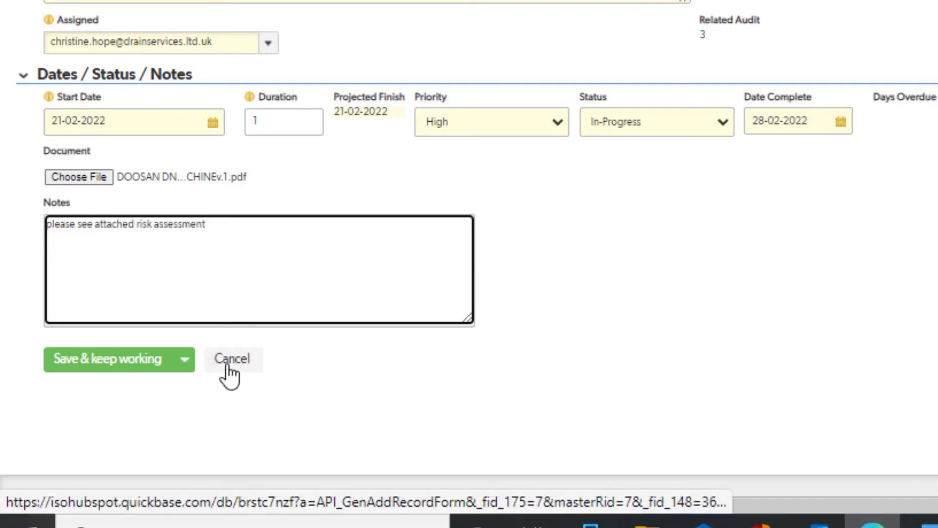
left_click(184, 368)
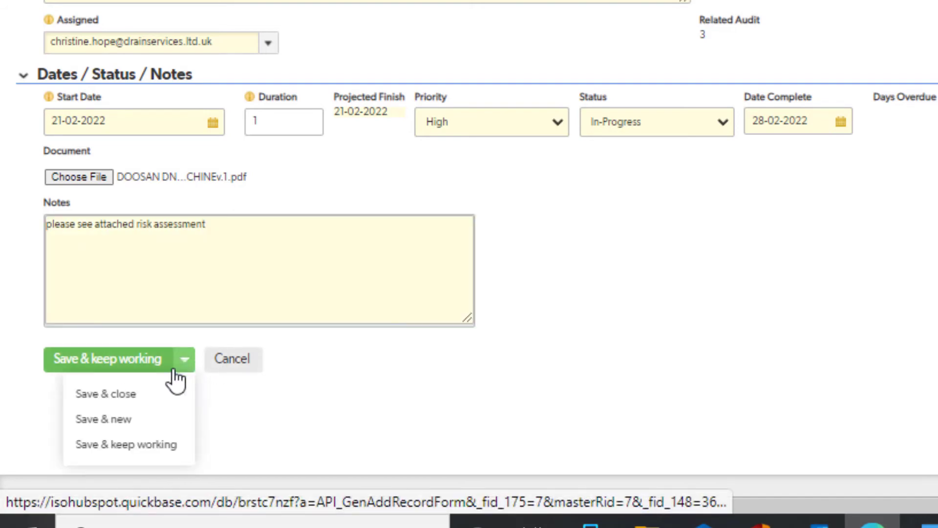
left_click(105, 393)
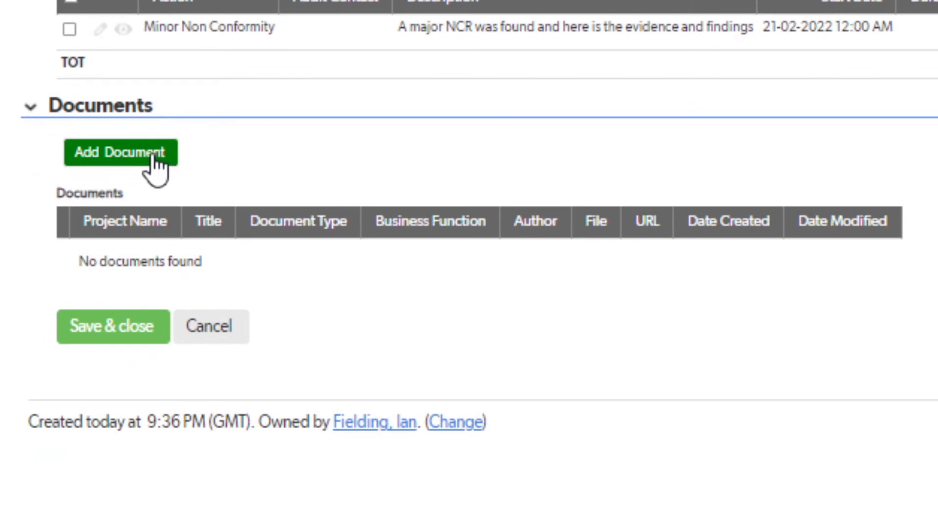
Step: Add a document to the audit finding and choose chemical_spill_3 from the Images folder as its file
left_click(153, 156)
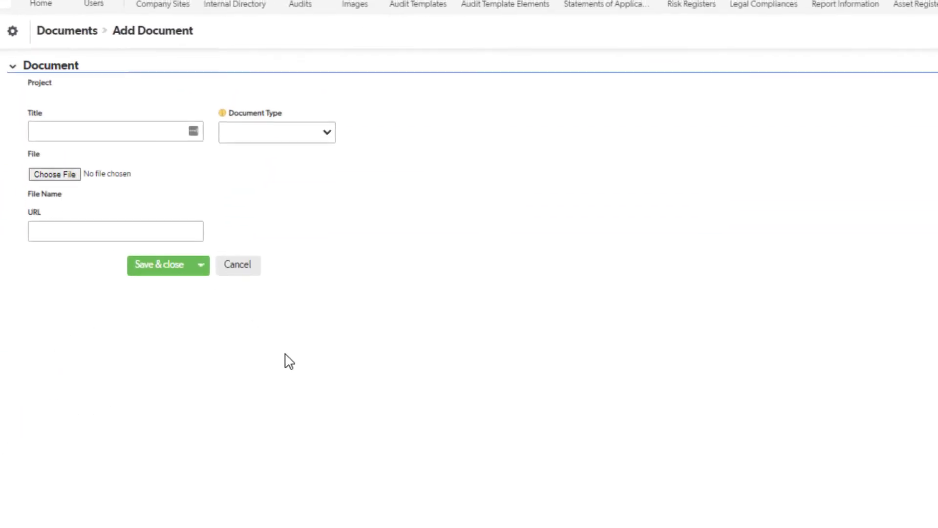
left_click(84, 228)
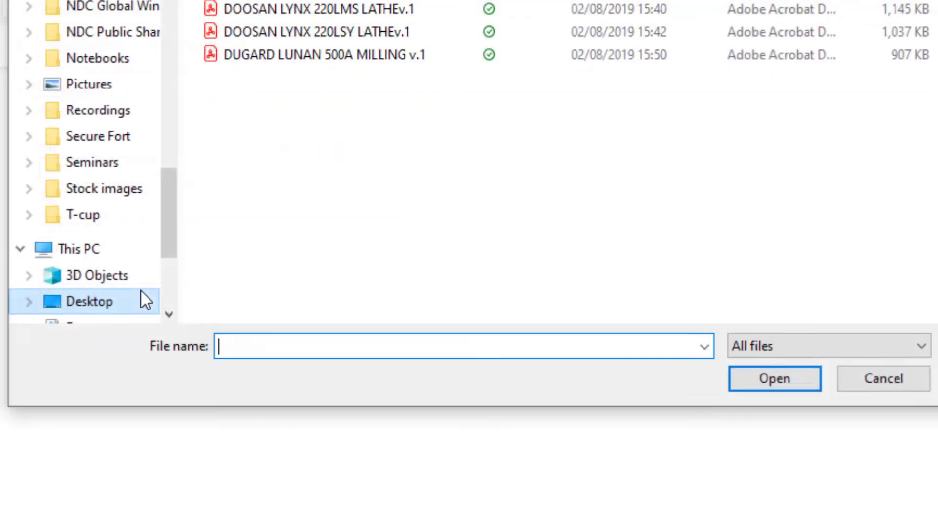
left_click_drag(166, 192, 189, 11)
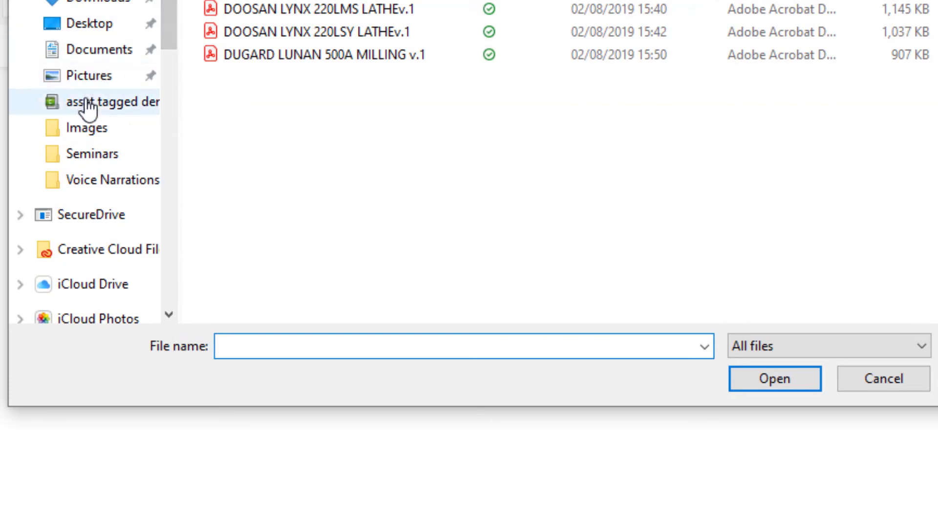
left_click(86, 132)
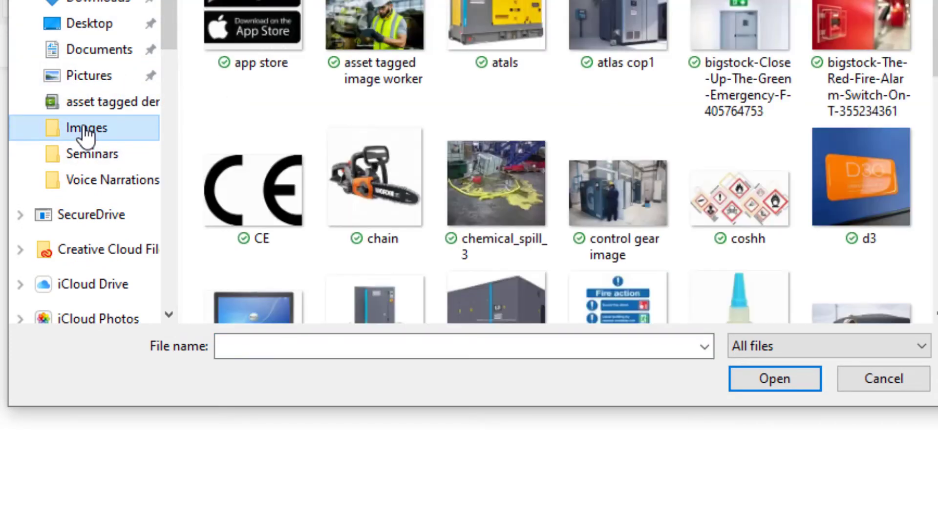
double_click(490, 166)
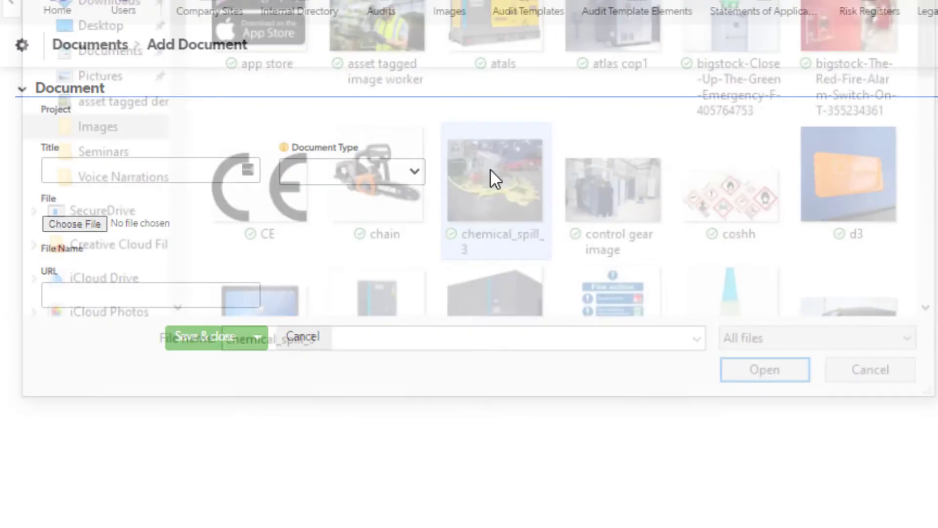
Step: Add "Photographic evidence" as a new document type choice and use it for the document
left_click(415, 172)
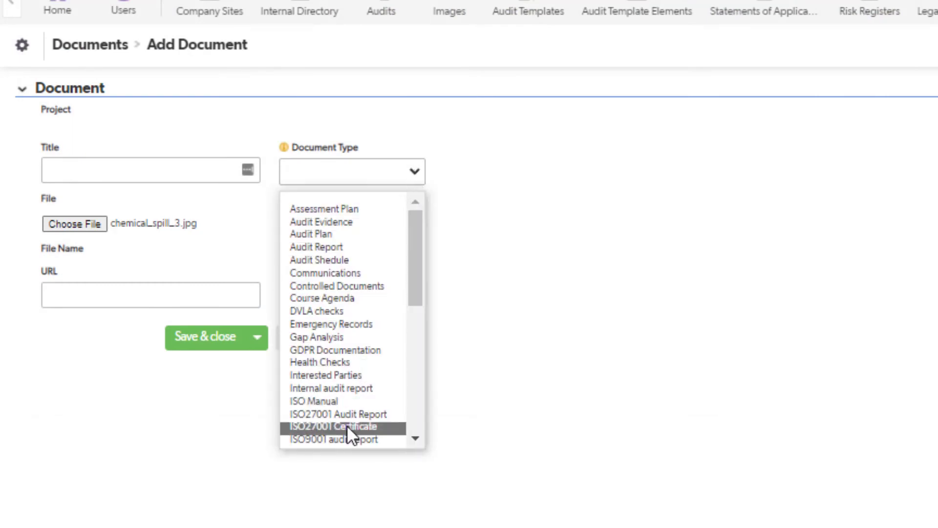
scroll(347, 423, "down", 4)
scroll(344, 420, "down", 5)
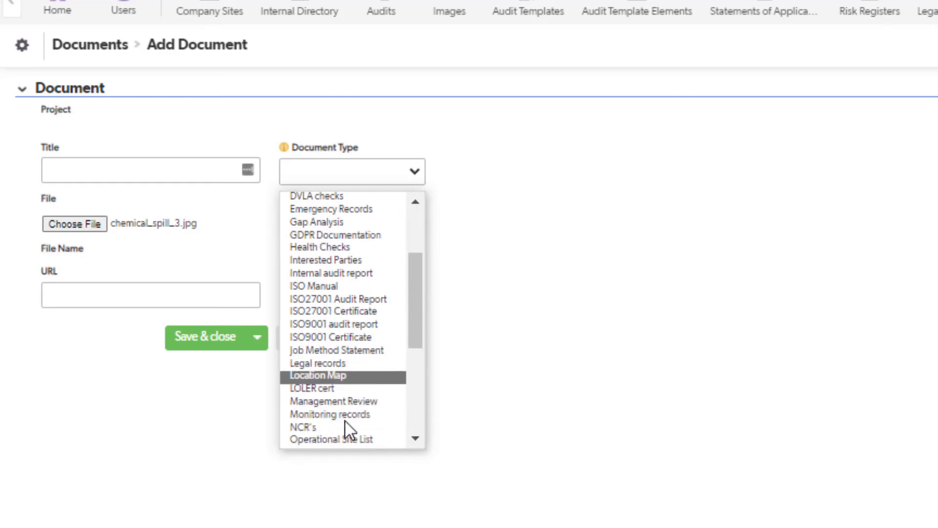
scroll(345, 418, "down", 3)
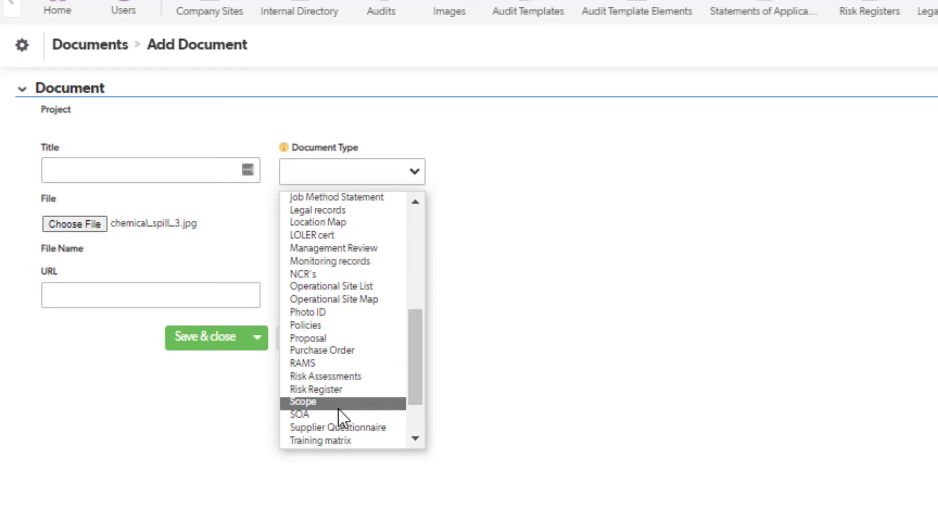
scroll(340, 418, "down", 2)
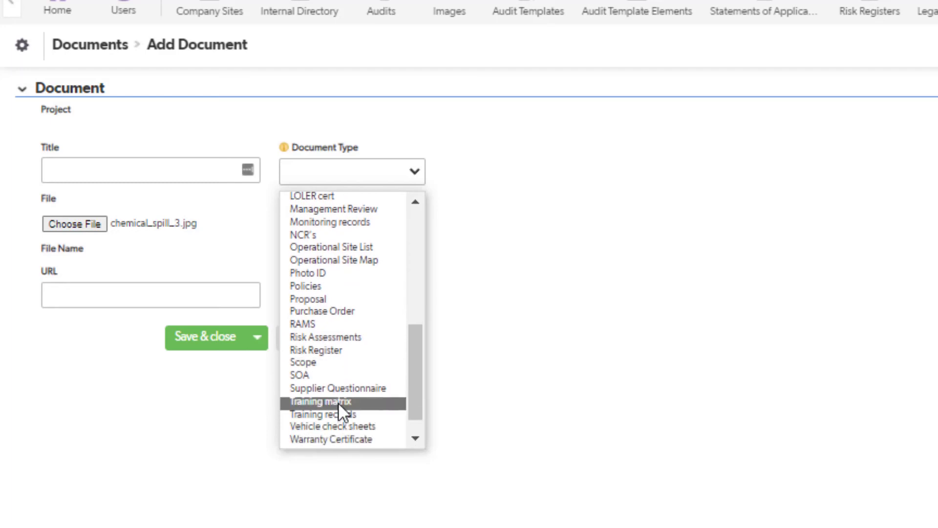
scroll(337, 382, "down", 1)
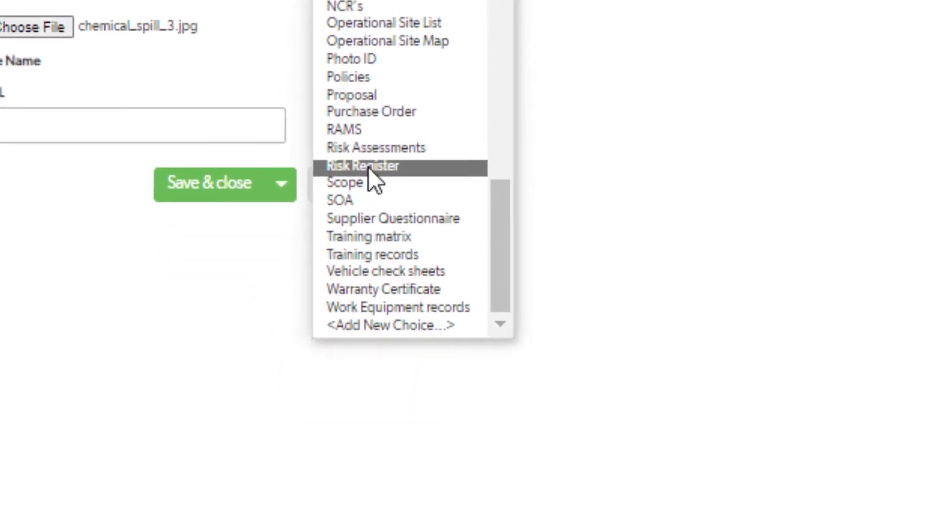
scroll(447, 181, "up", 1)
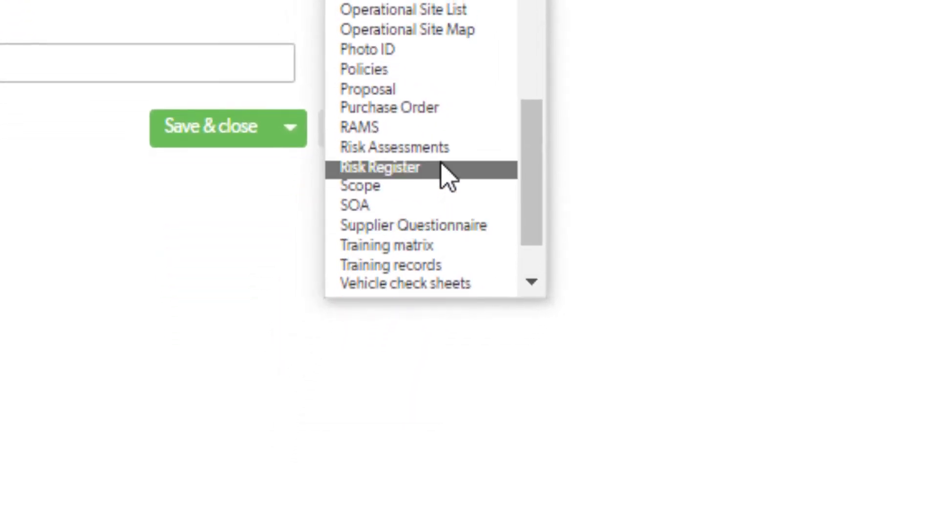
scroll(447, 178, "up", 2)
scroll(444, 165, "up", 2)
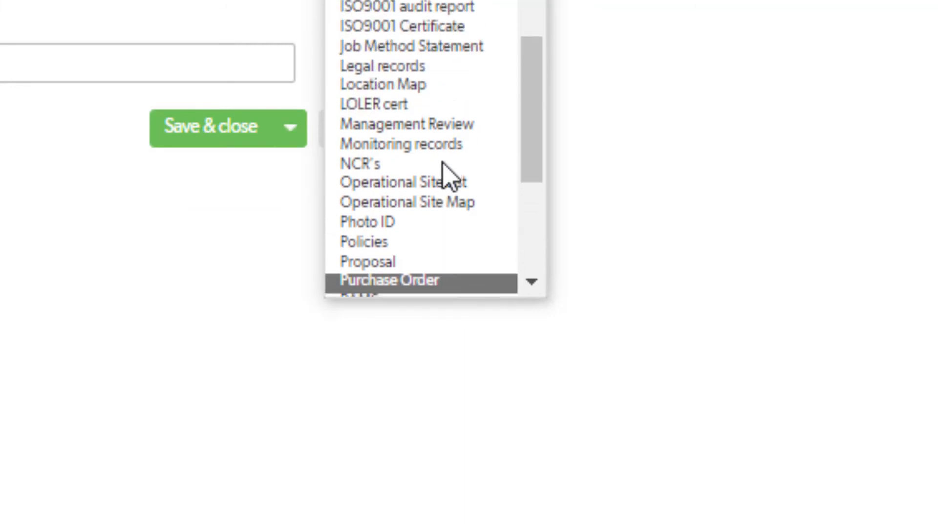
scroll(444, 165, "down", 3)
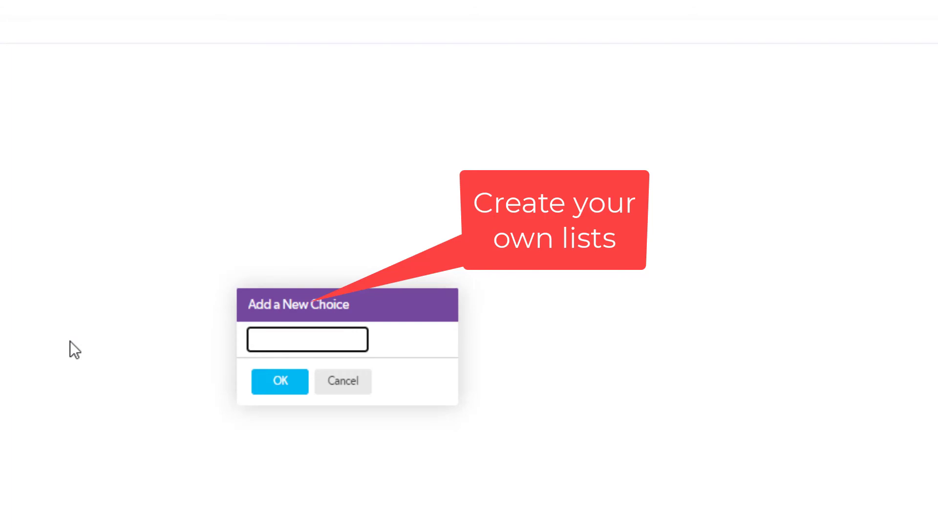
type("graphic")
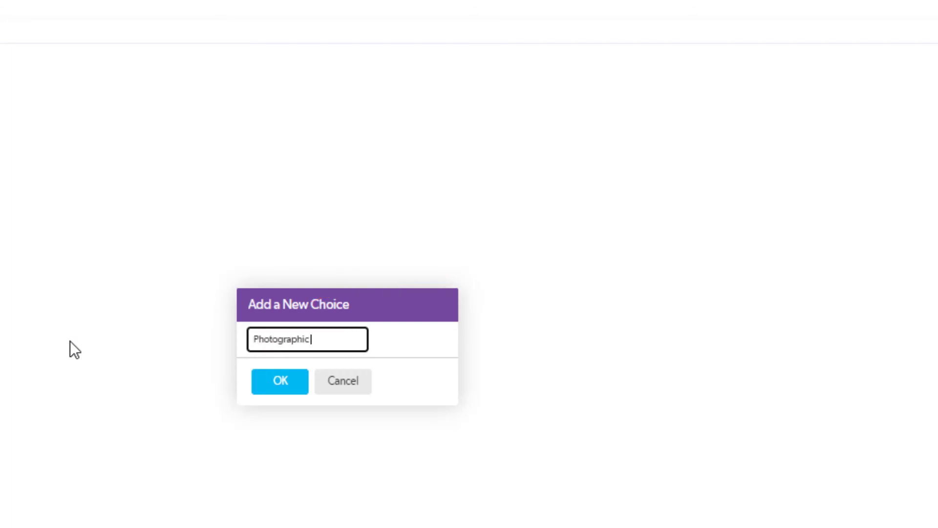
type(" evidence")
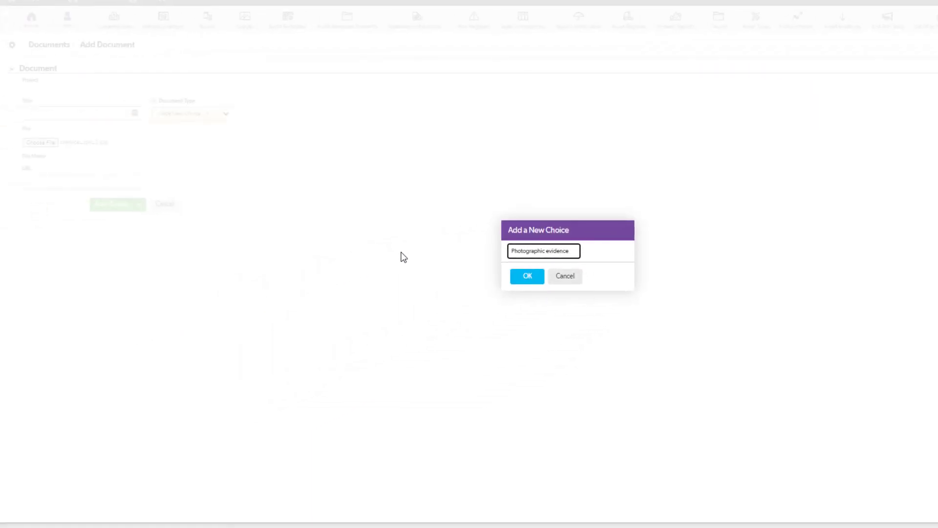
left_click(512, 278)
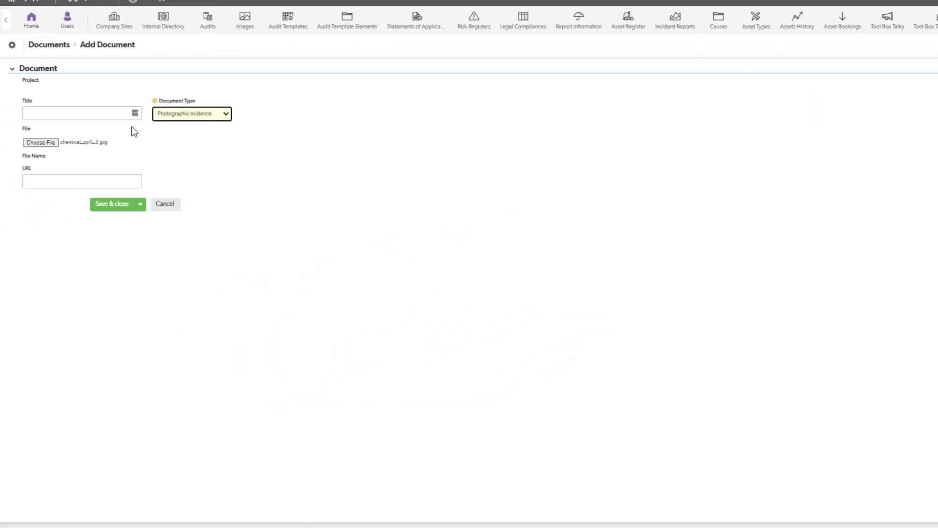
Step: Title the document "Spill of Chemical" and save and close it
left_click(59, 115)
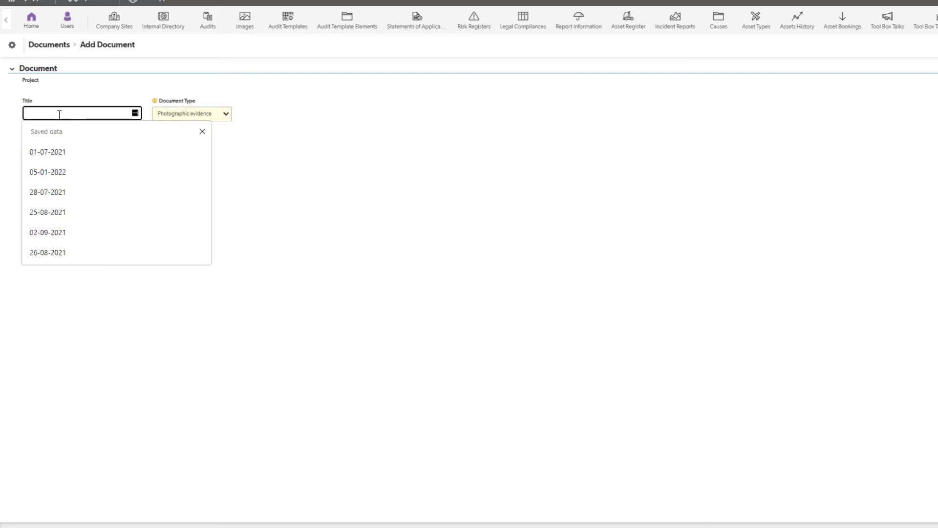
type("Spill")
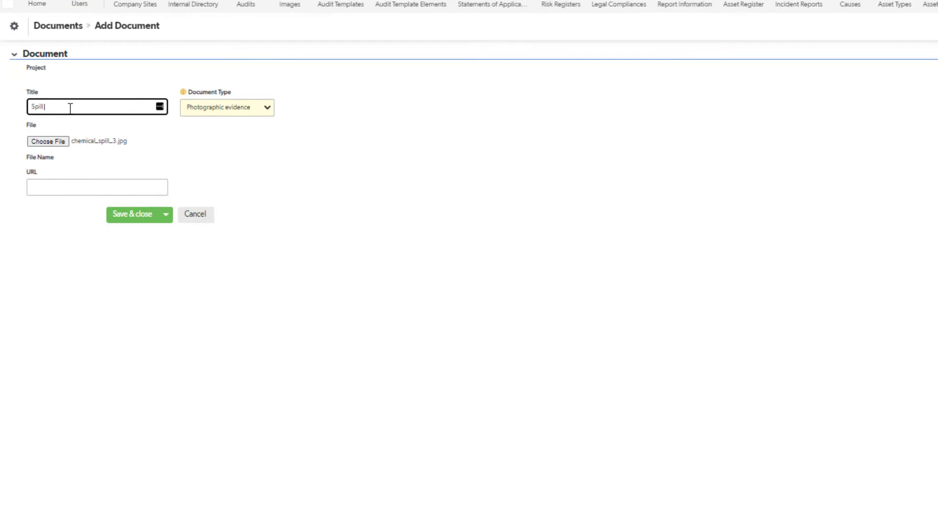
type("of Chemical")
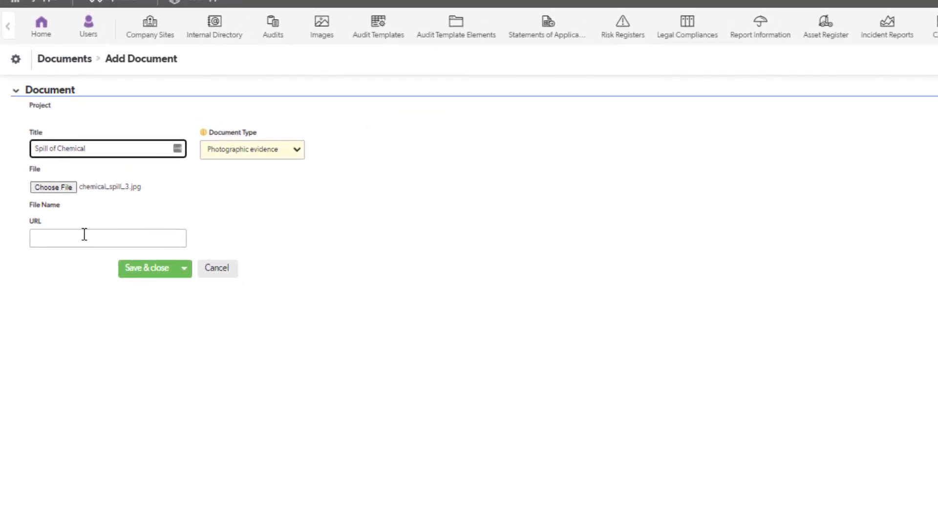
left_click(149, 272)
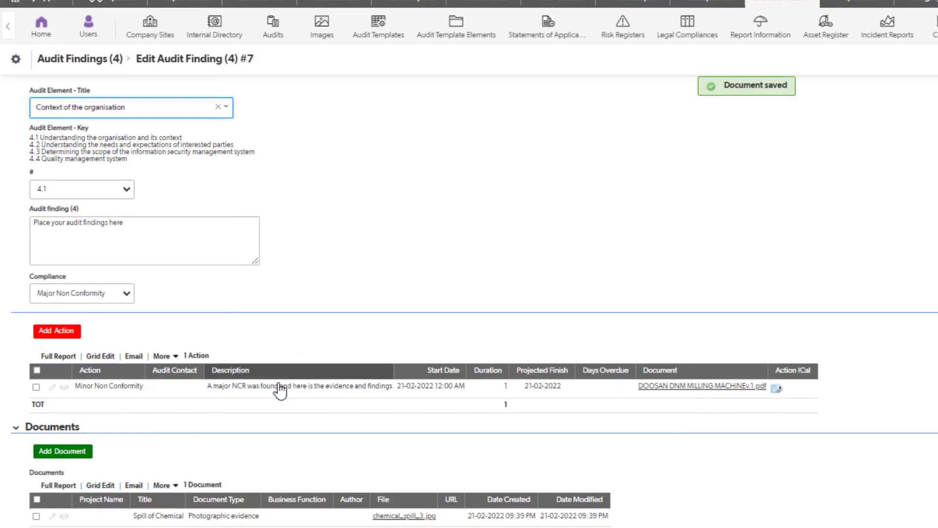
Step: Enlarge the audit finding text box and choose Major Non Conformity as the finding's compliance rating
left_click_drag(257, 263, 288, 288)
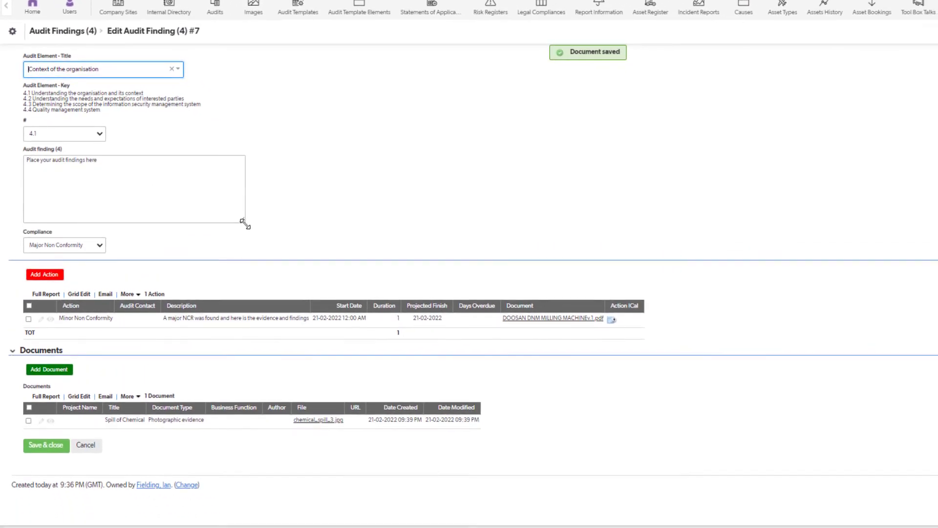
left_click(100, 237)
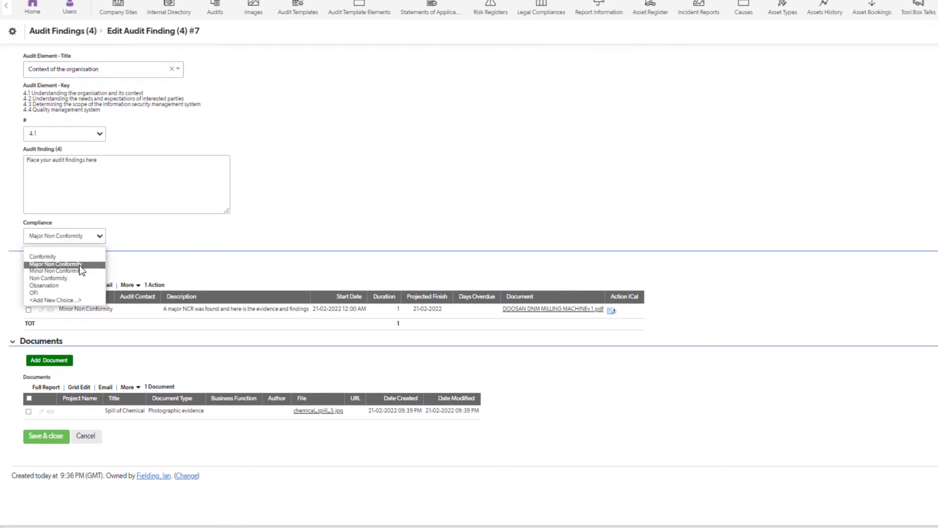
left_click(67, 265)
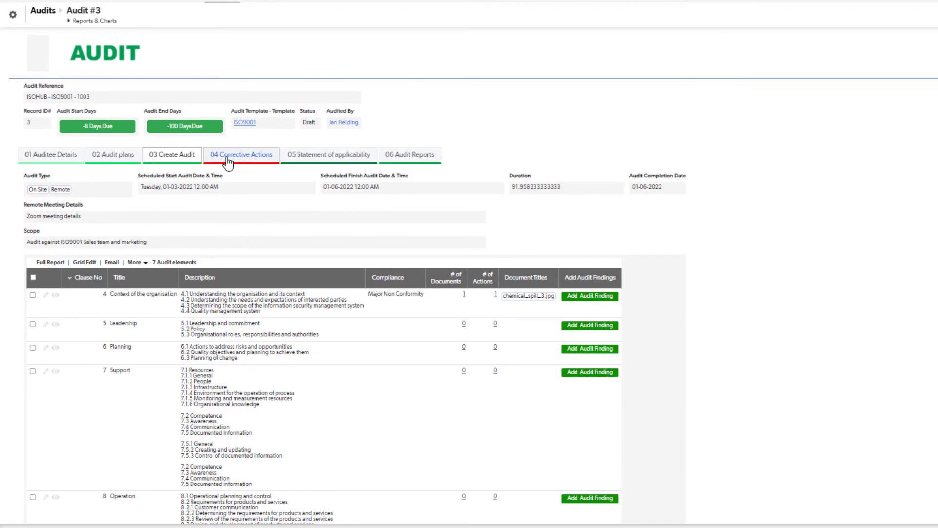
Step: View the corrective actions recorded for the audit and return to the application's home page
left_click(227, 163)
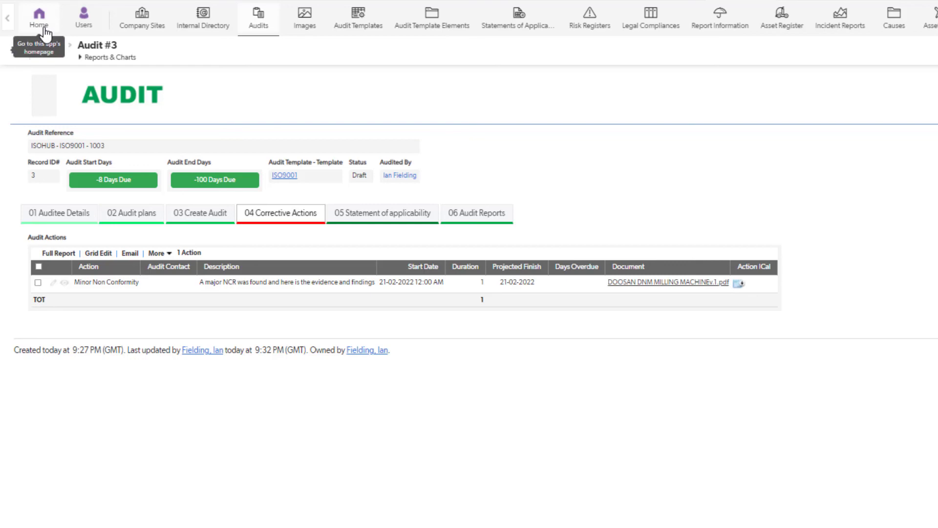
left_click(43, 30)
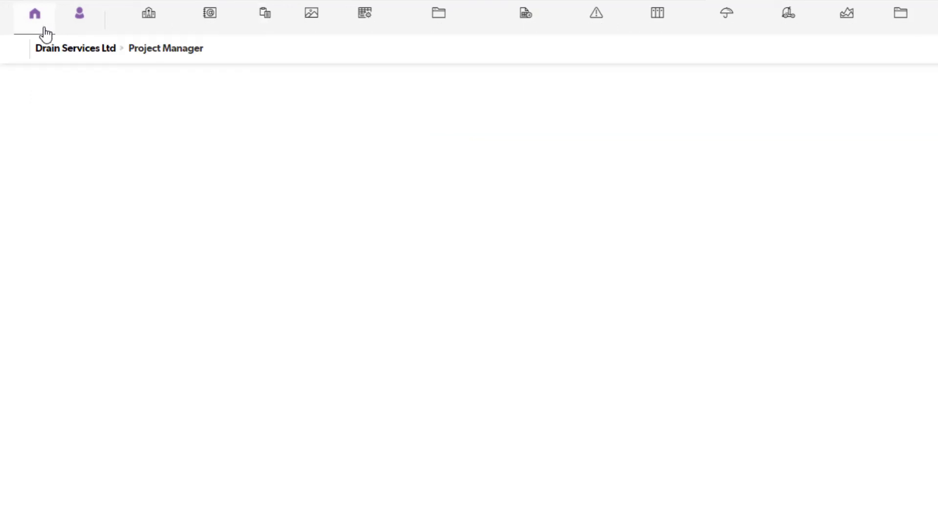